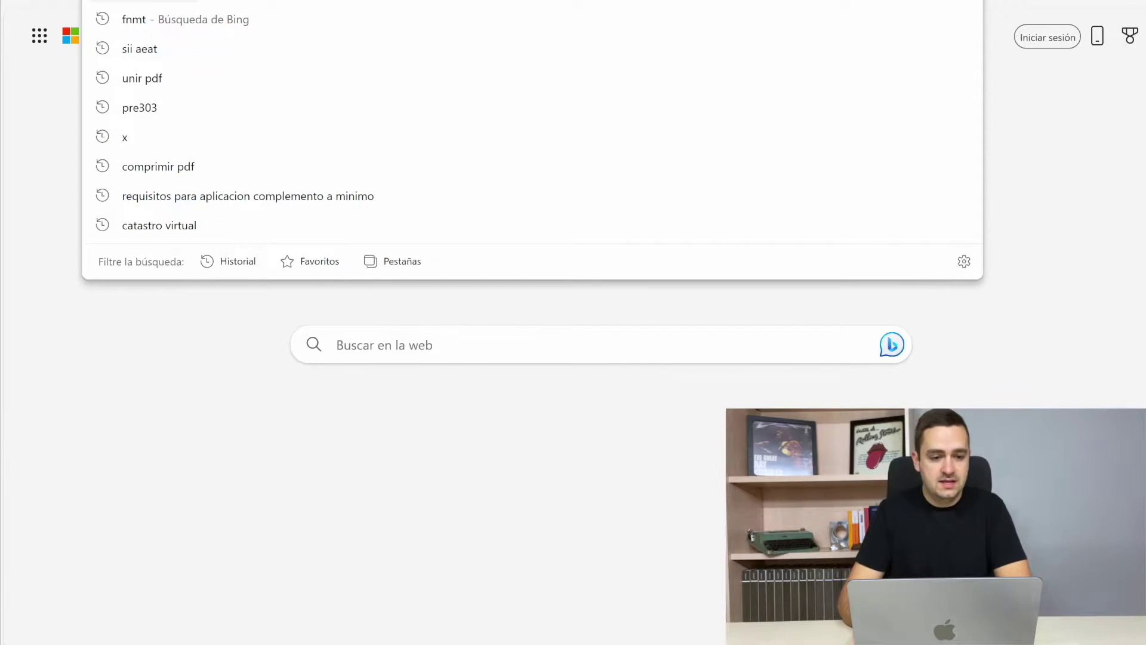
Search the web for fnmt and open the Ceres section of the FNMT website.
{"action": "key", "text": "Return"}
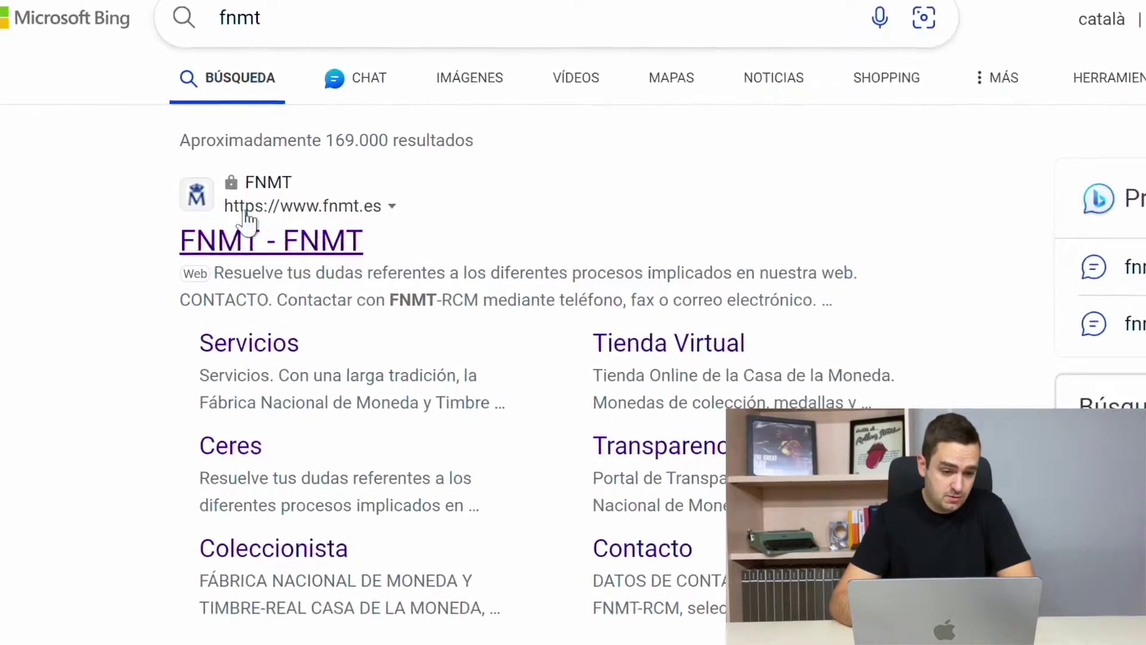
{"action": "left_click", "coordinate": [257, 240]}
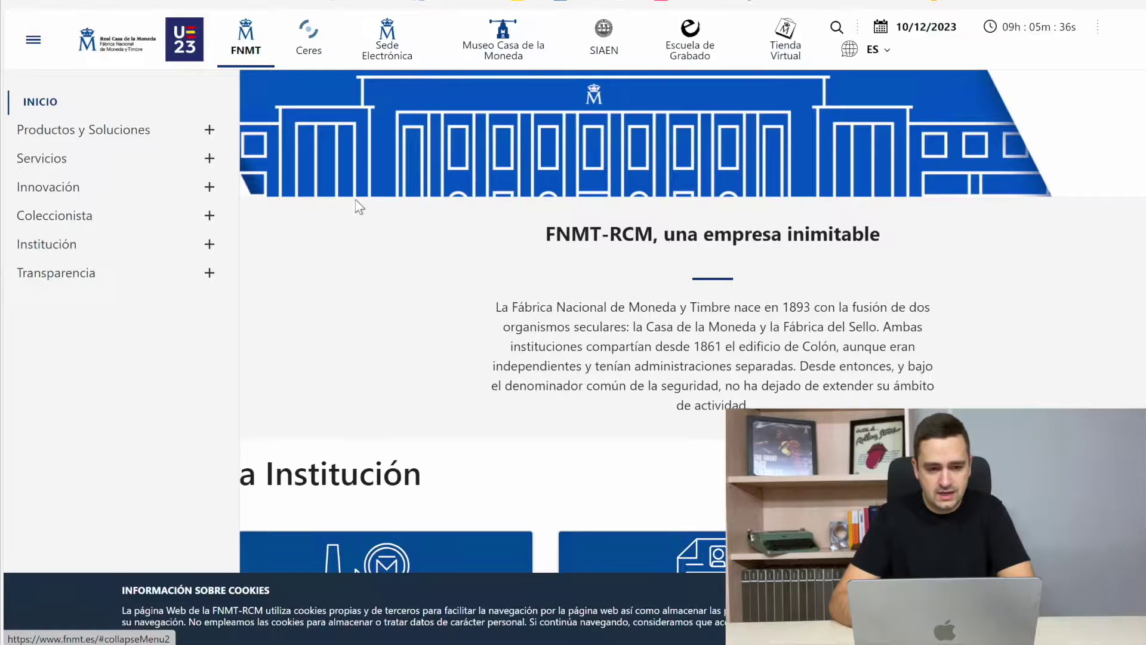
{"action": "left_click", "coordinate": [308, 34]}
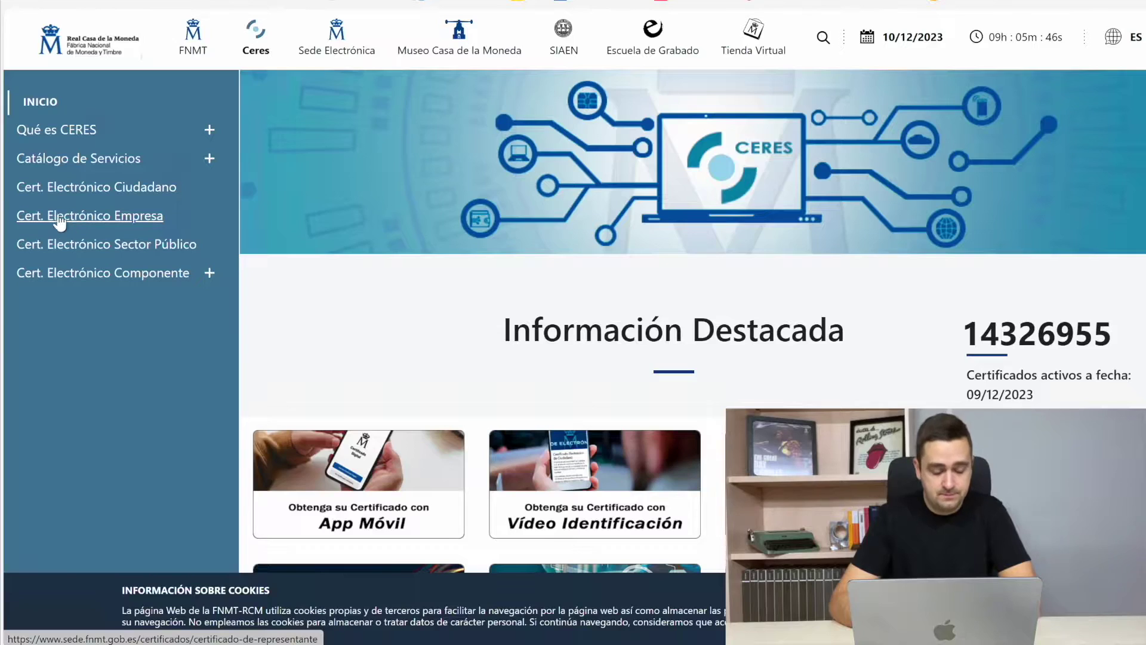
Go to the Cert. Electrónico Ciudadano page and open the Obtener Certificado con Vídeo Identificación instructions.
{"action": "left_click", "coordinate": [96, 188]}
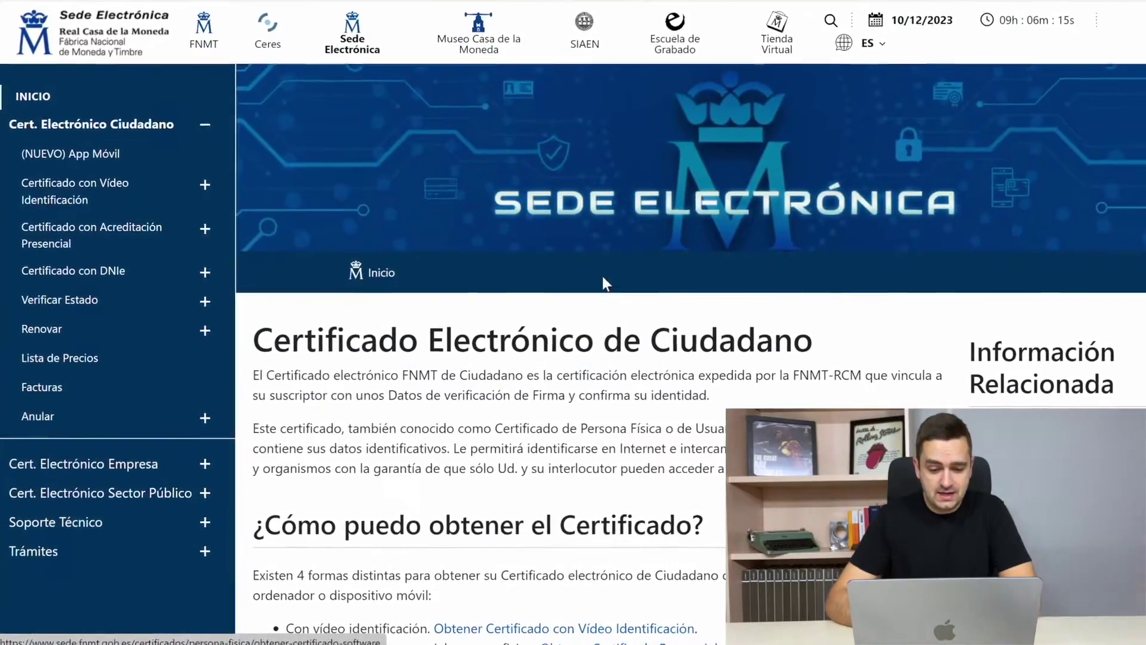
{"action": "scroll", "coordinate": [621, 256], "scroll_direction": "down", "scroll_amount": 5}
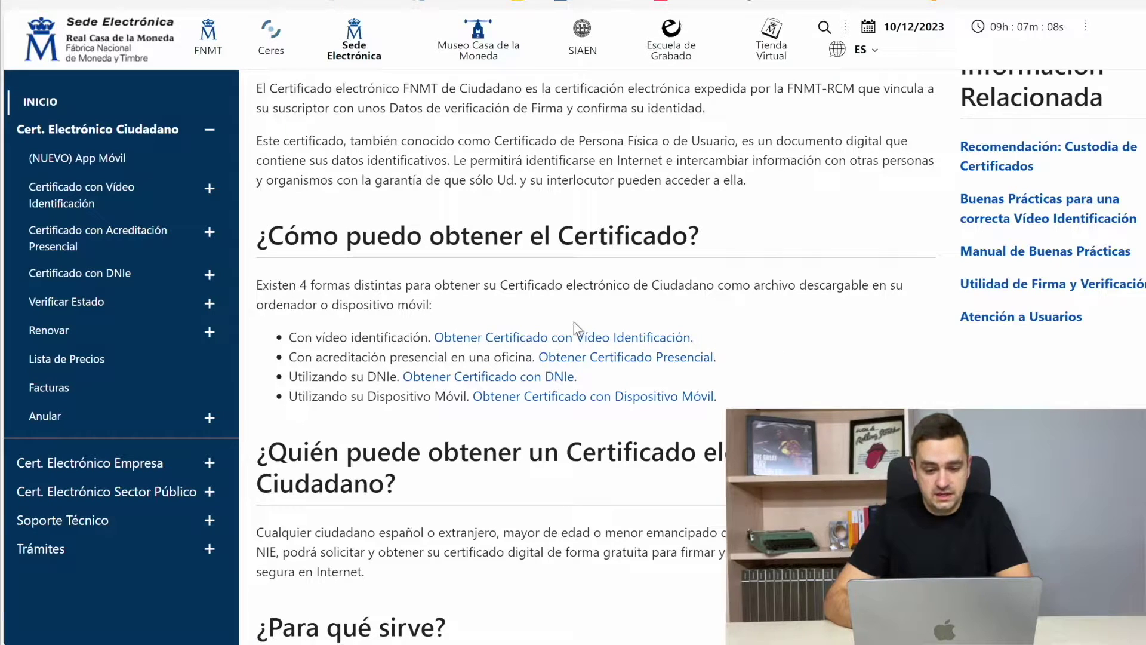
{"action": "left_click", "coordinate": [527, 338]}
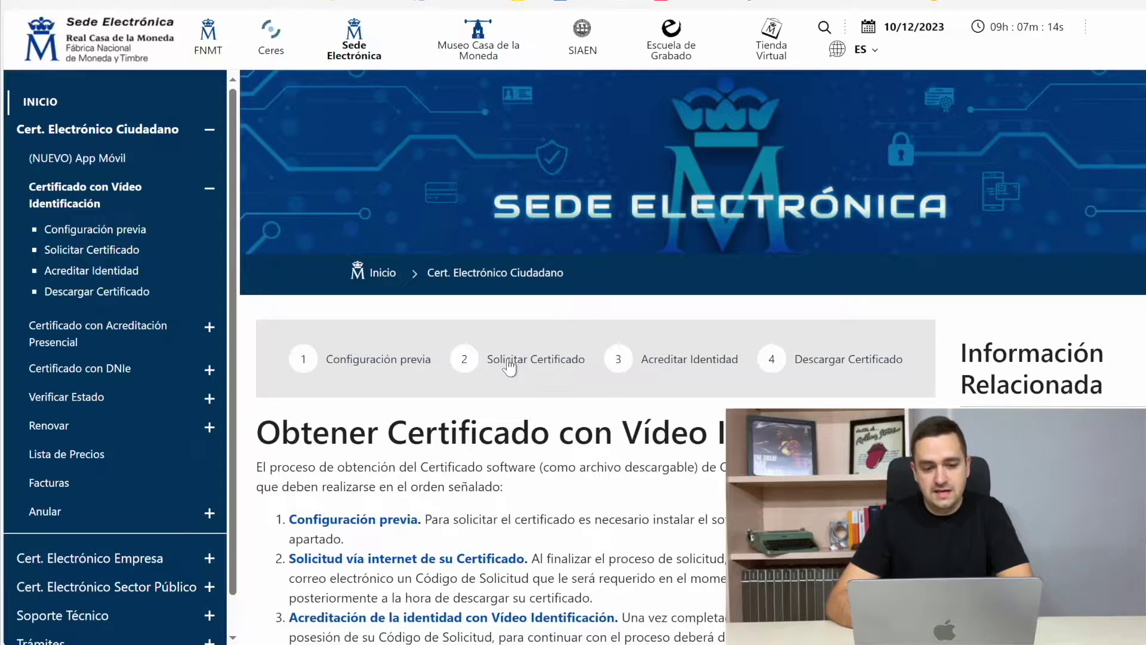
Review the Configuración previa page and its CONFIGURADOR FNMT-RCM downloads, and return to the video identification instructions.
{"action": "scroll", "coordinate": [509, 366], "scroll_direction": "down", "scroll_amount": 3}
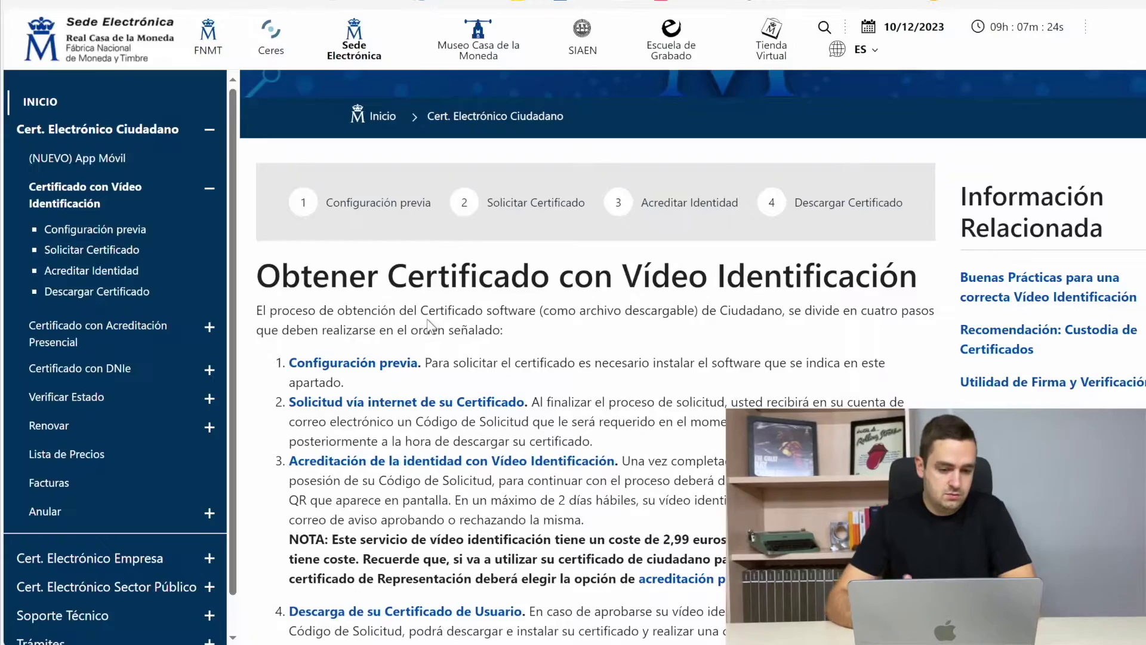
{"action": "scroll", "coordinate": [433, 327], "scroll_direction": "down", "scroll_amount": 1}
{"action": "left_click", "coordinate": [394, 317]}
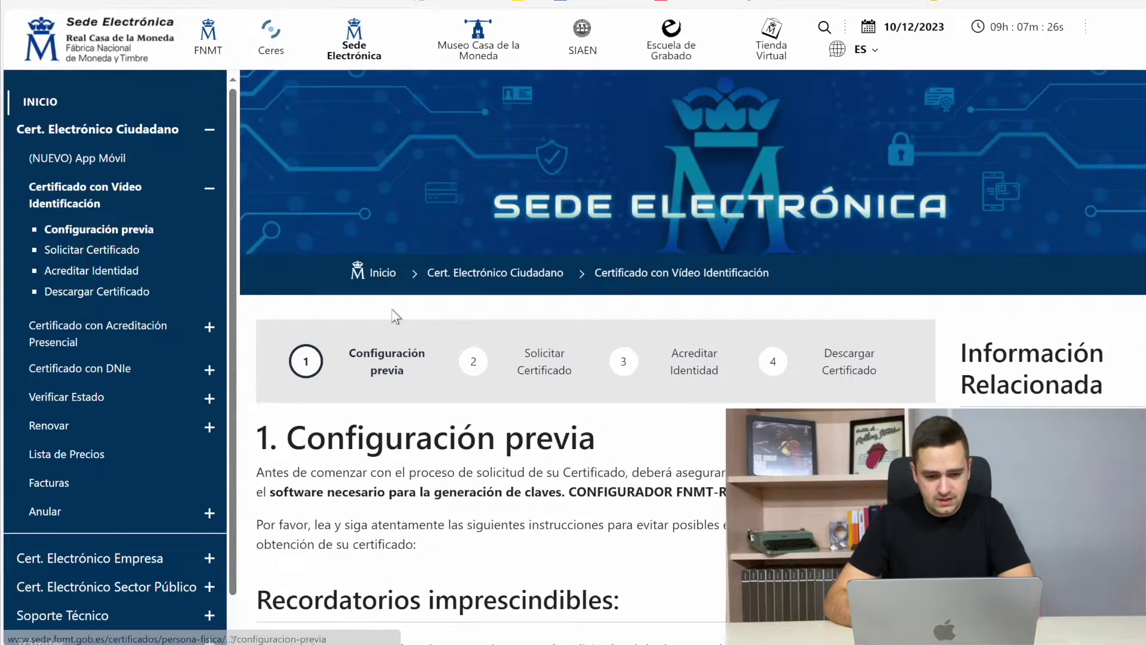
{"action": "scroll", "coordinate": [475, 316], "scroll_direction": "down", "scroll_amount": 6}
{"action": "scroll", "coordinate": [478, 323], "scroll_direction": "down", "scroll_amount": 3}
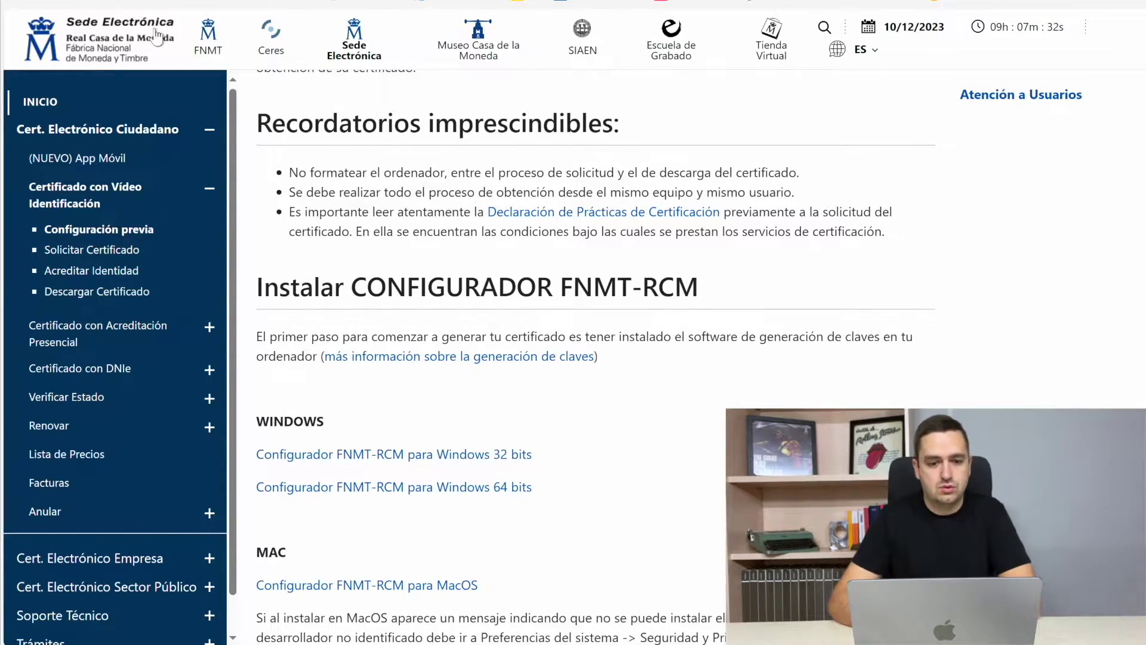
{"action": "key", "text": "alt+Left"}
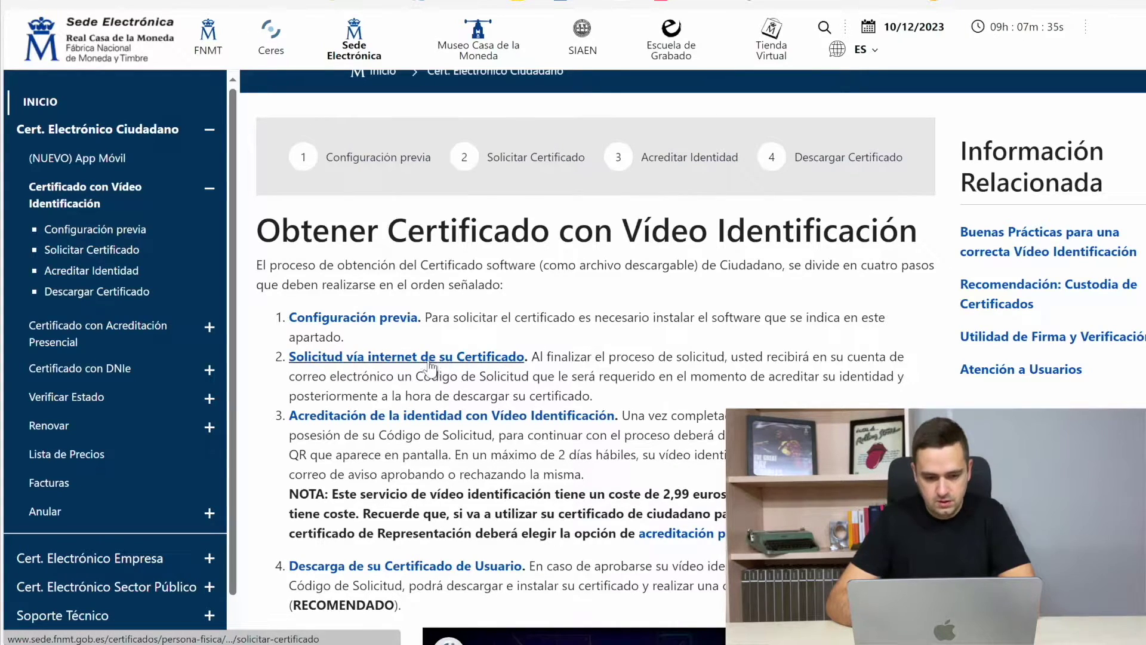
Open the Solicitud vía internet de su Certificado page and bring up its application form.
{"action": "left_click", "coordinate": [460, 357]}
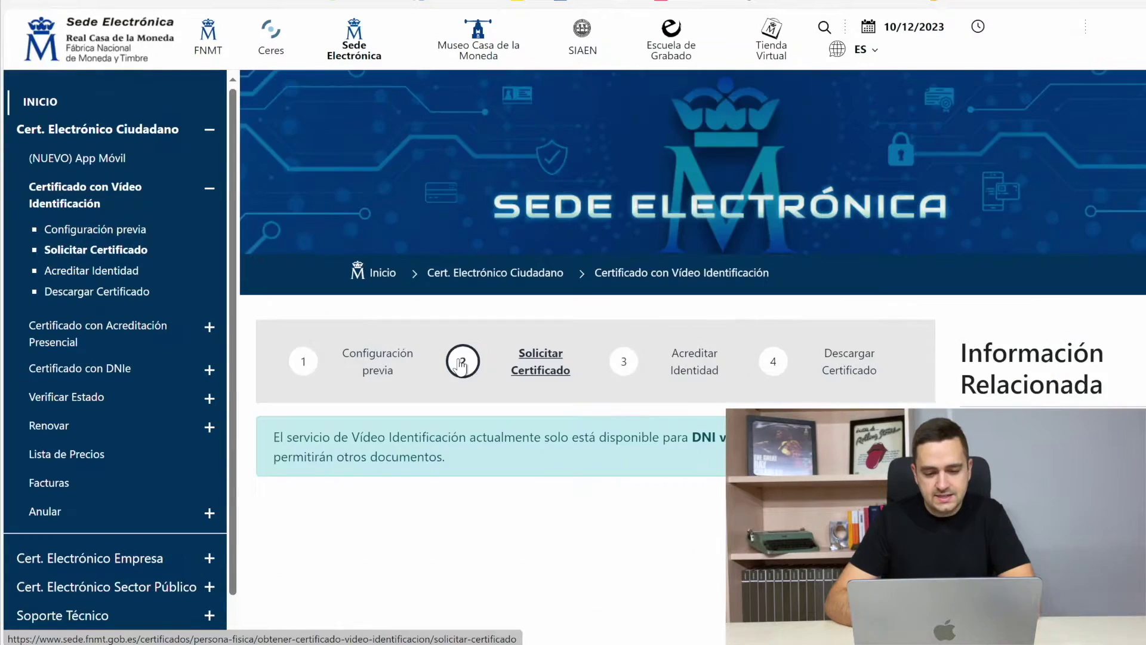
{"action": "scroll", "coordinate": [555, 311], "scroll_direction": "down", "scroll_amount": 4}
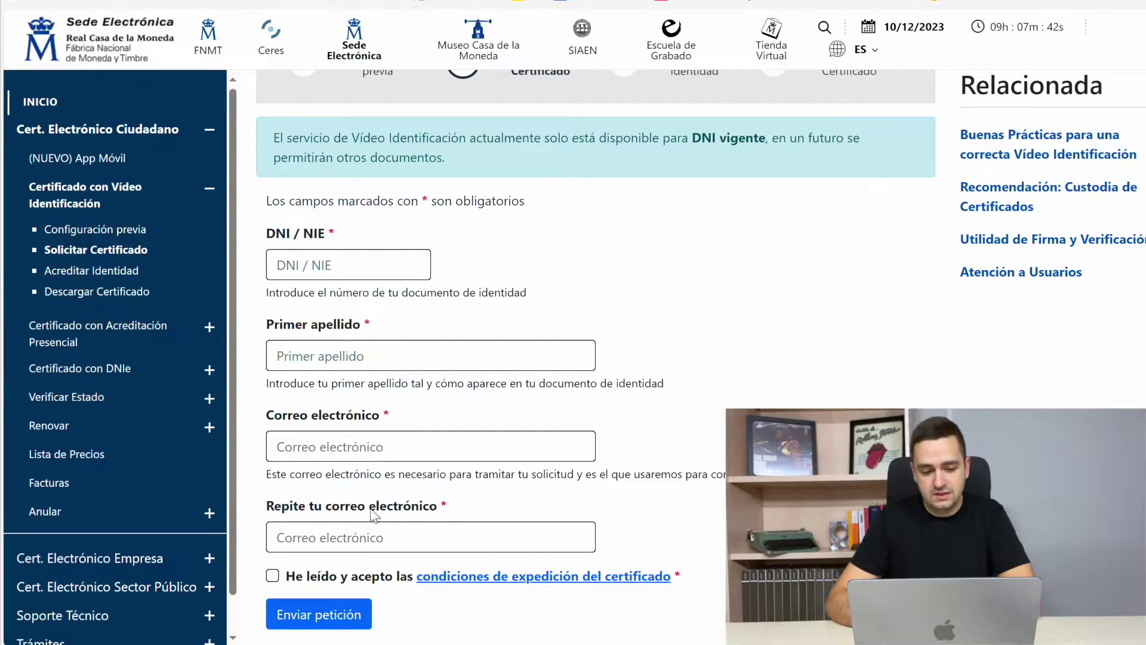
{"action": "scroll", "coordinate": [639, 220], "scroll_direction": "down", "scroll_amount": 1}
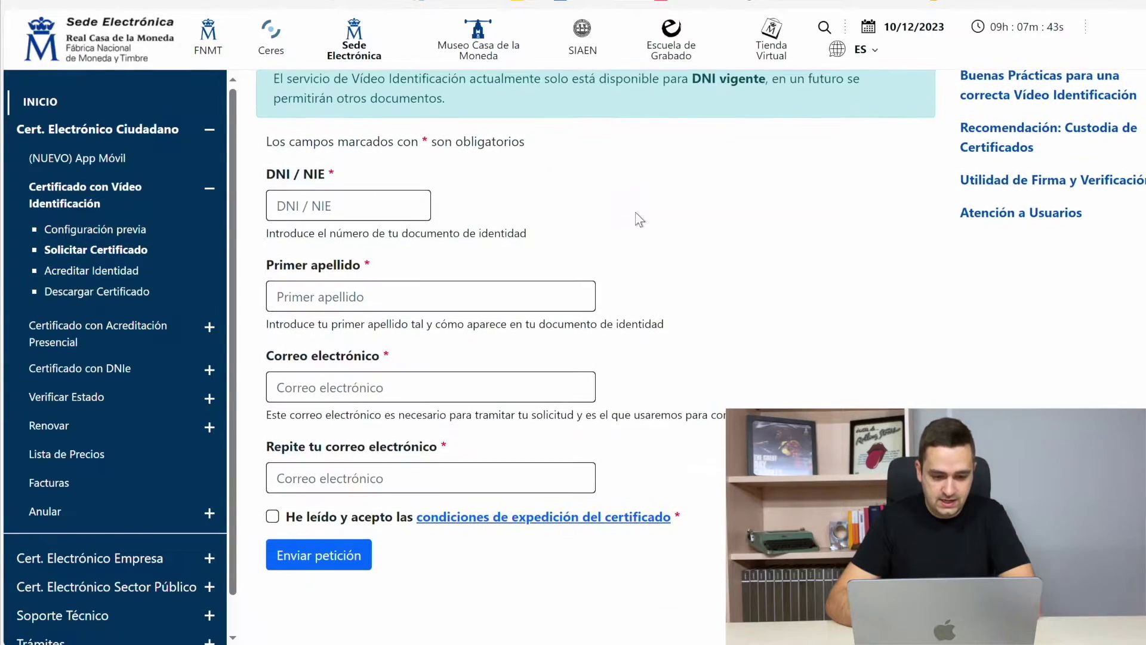
Accept the certificate issuance terms and conditions in the video identification application form.
{"action": "left_click", "coordinate": [272, 517]}
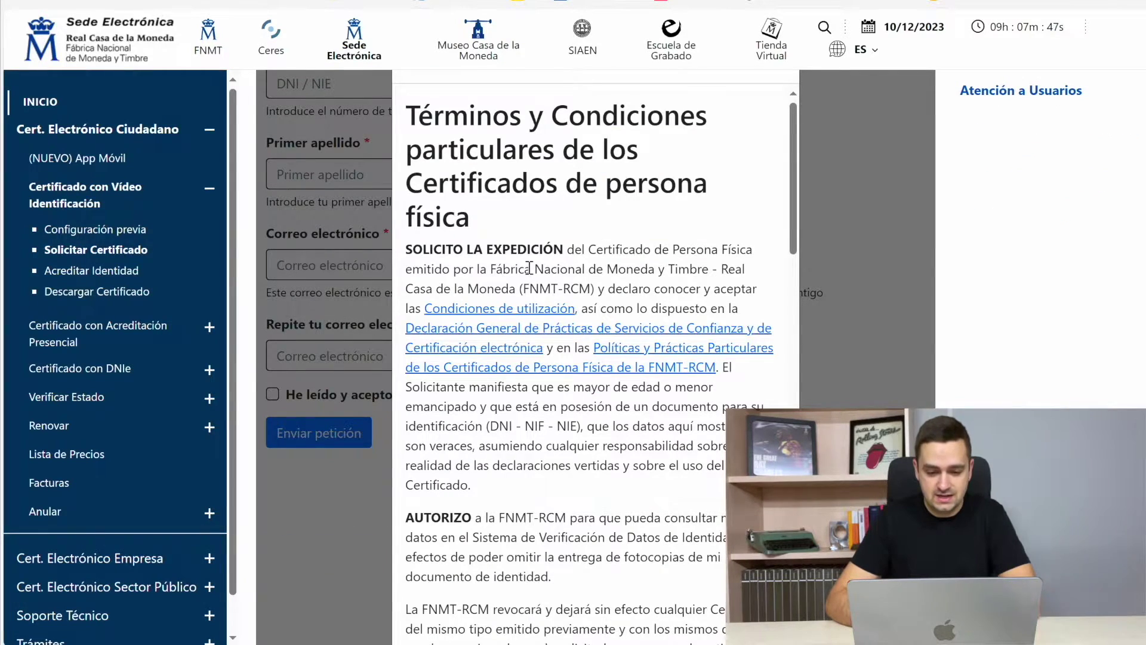
{"action": "scroll", "coordinate": [530, 268], "scroll_direction": "down", "scroll_amount": 20}
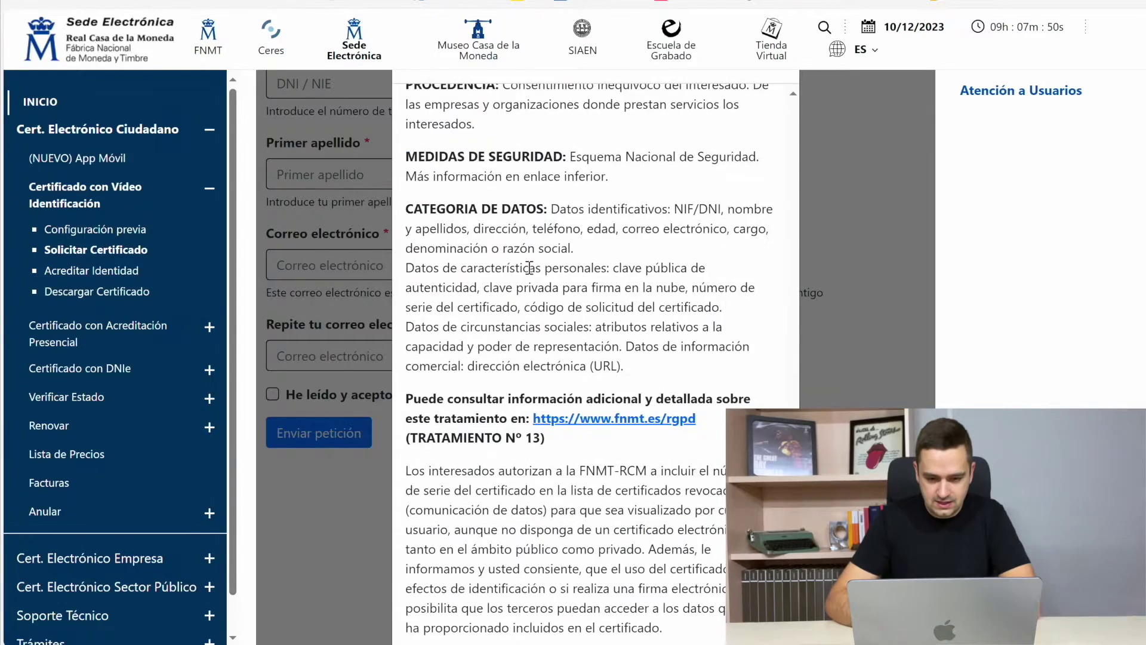
{"action": "scroll", "coordinate": [655, 339], "scroll_direction": "down", "scroll_amount": 2}
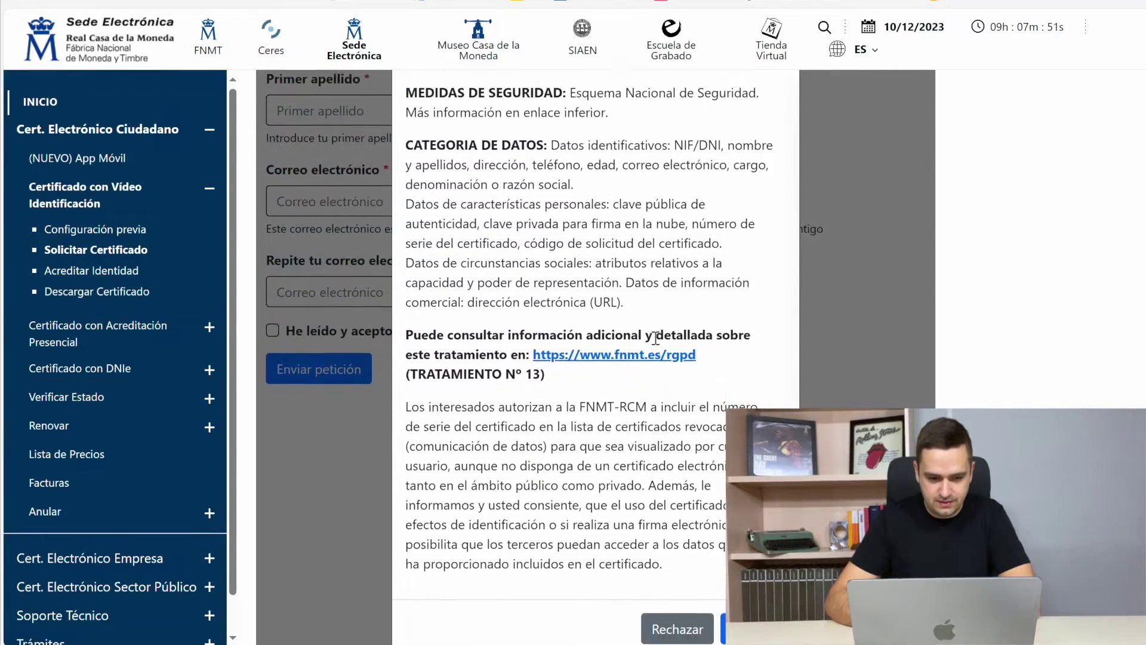
{"action": "left_click", "coordinate": [754, 607]}
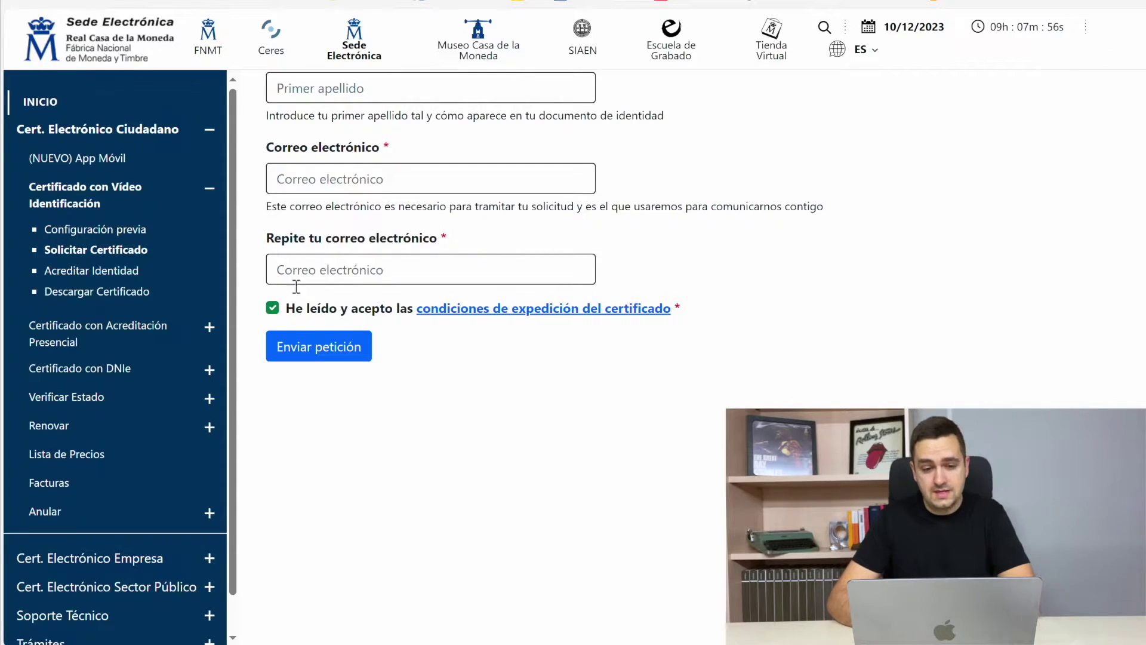
{"action": "scroll", "coordinate": [476, 421], "scroll_direction": "up", "scroll_amount": 8}
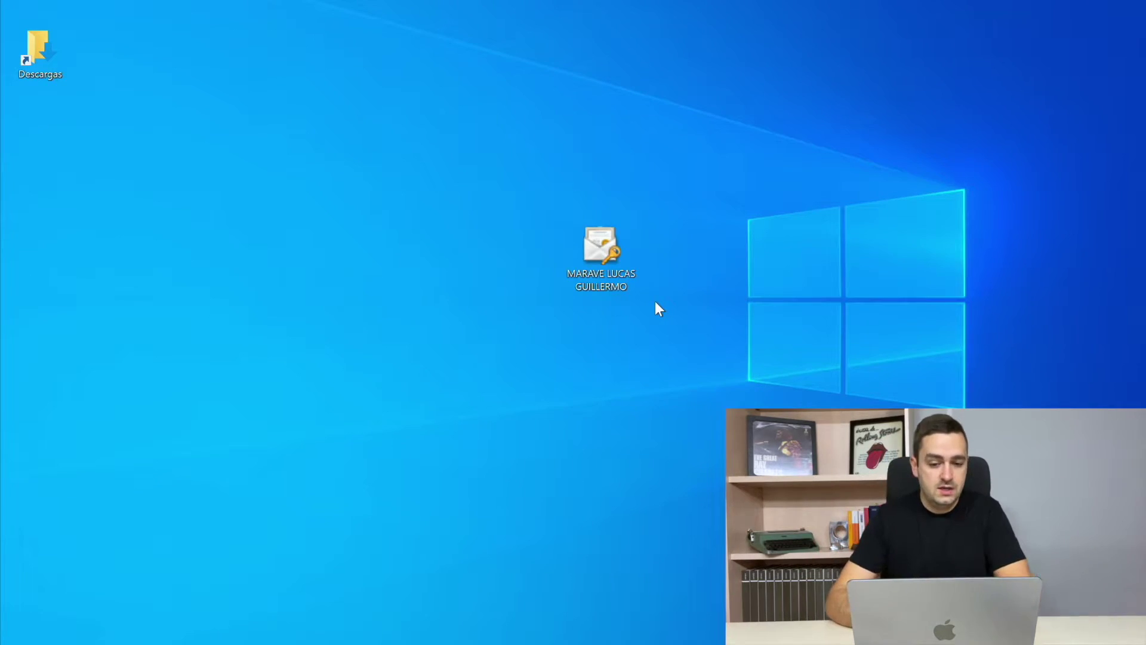
Start importing the personal certificate file on the Windows desktop, keeping Usuario actual as the store location.
{"action": "double_click", "coordinate": [603, 239]}
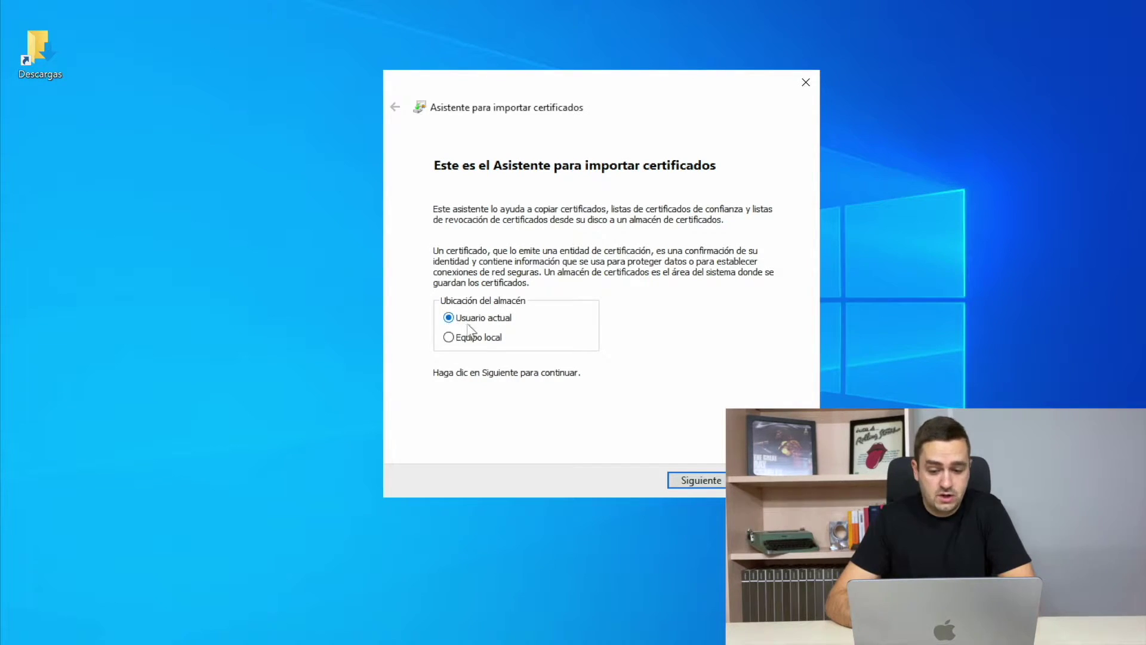
{"action": "left_click", "coordinate": [695, 481]}
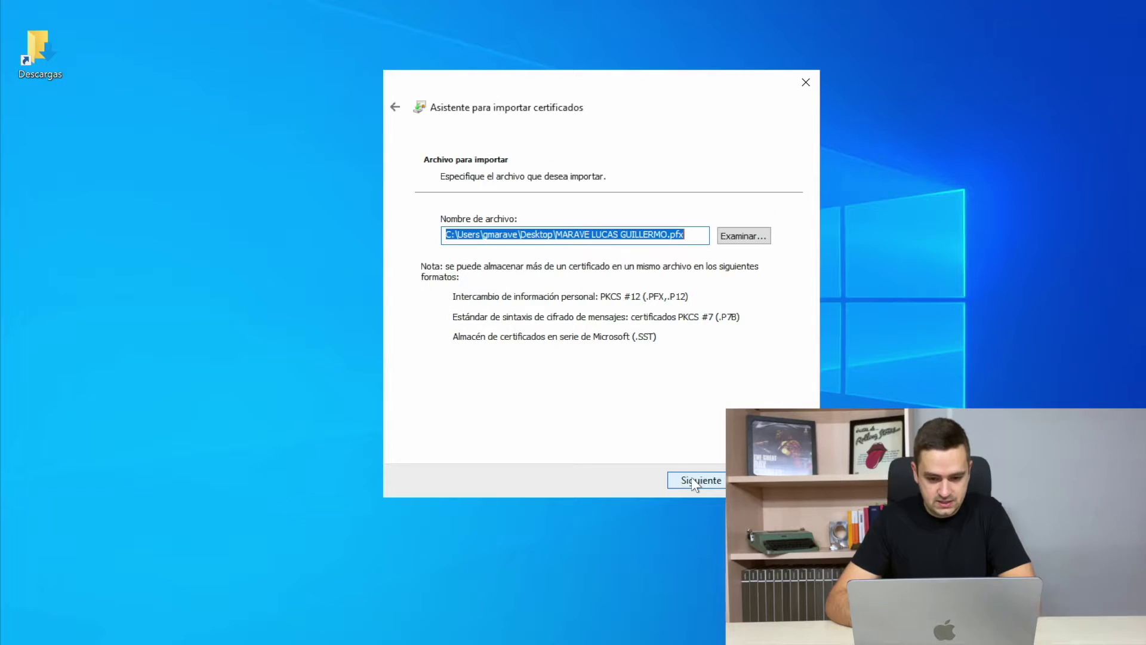
{"action": "left_click", "coordinate": [694, 482]}
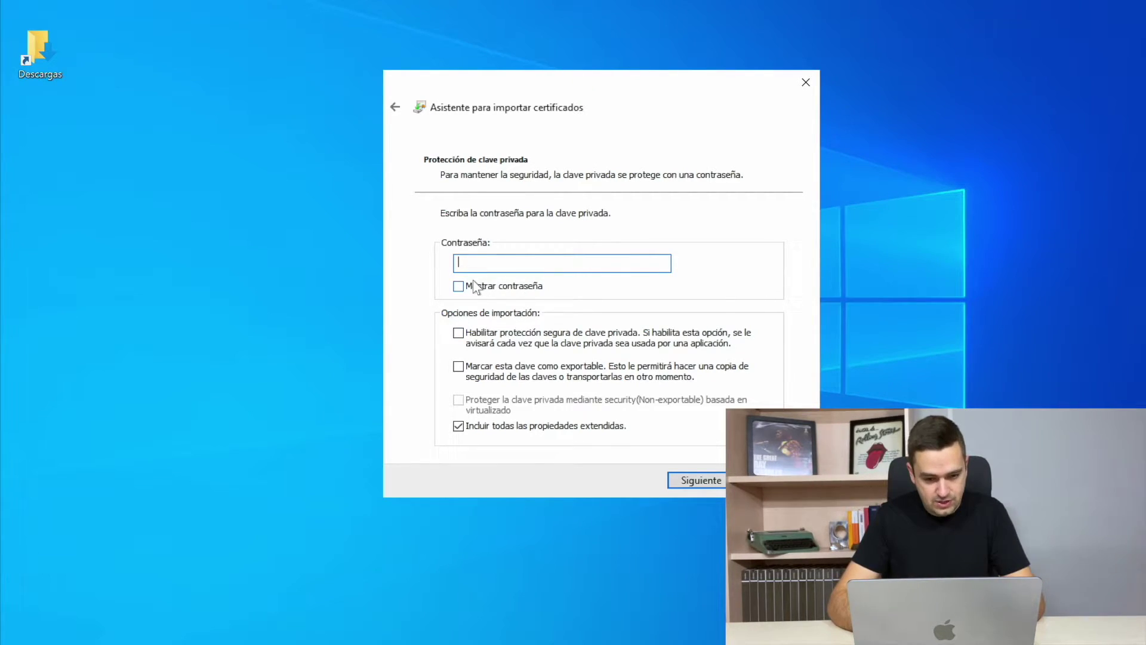
Enter the private key password and mark the key as exportable in the import options.
{"action": "key", "text": "Caps_Lock"}
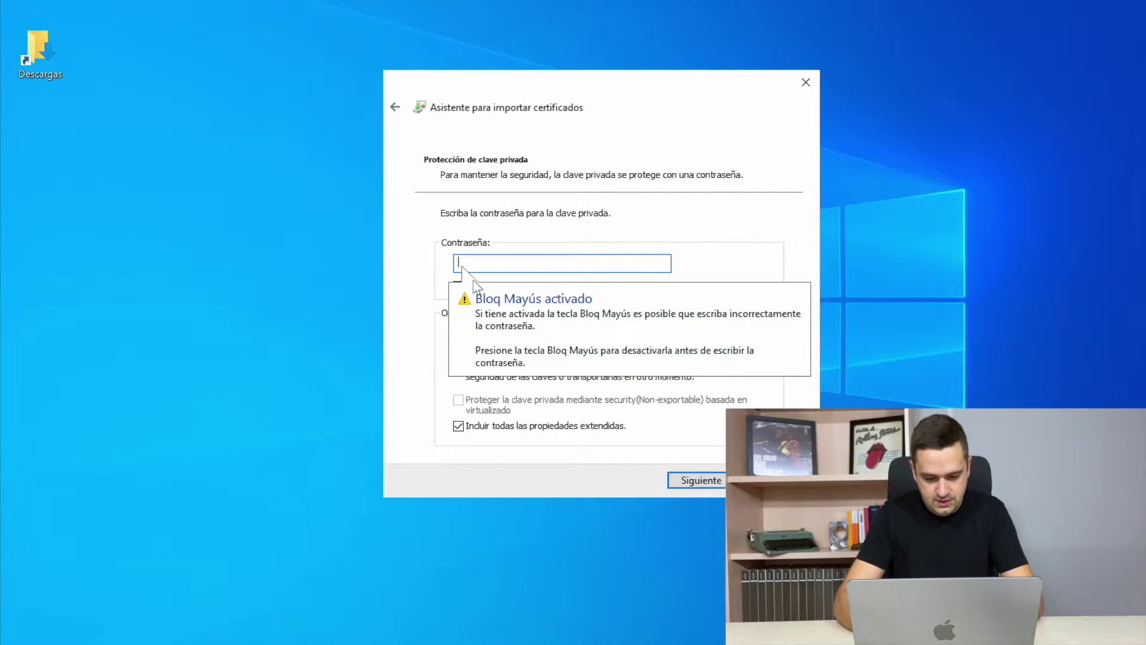
{"action": "type", "text": "•••••••"}
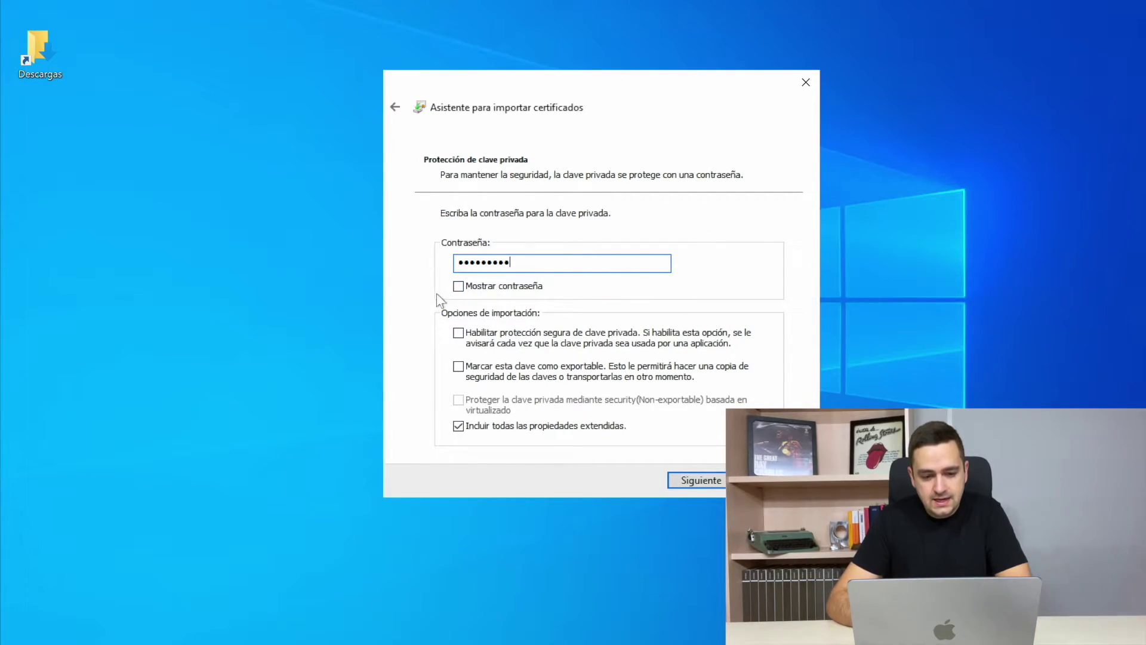
{"action": "left_click", "coordinate": [459, 366]}
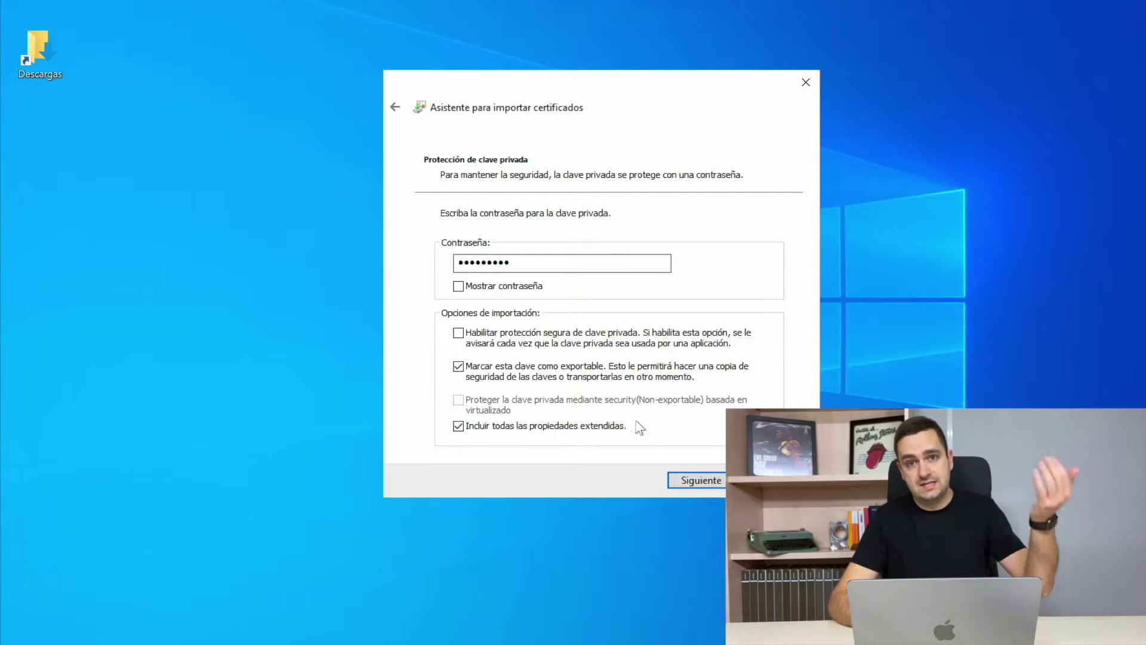
{"action": "left_click", "coordinate": [694, 486]}
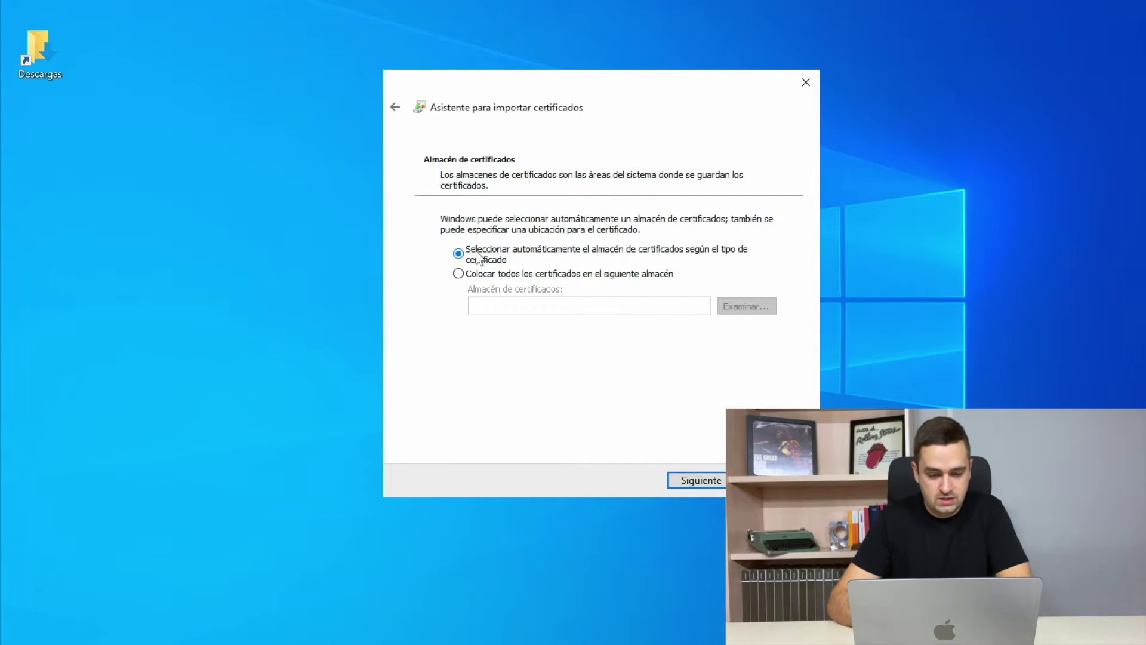
Finish the certificate import with the certificate store selected automatically.
{"action": "left_click", "coordinate": [696, 482]}
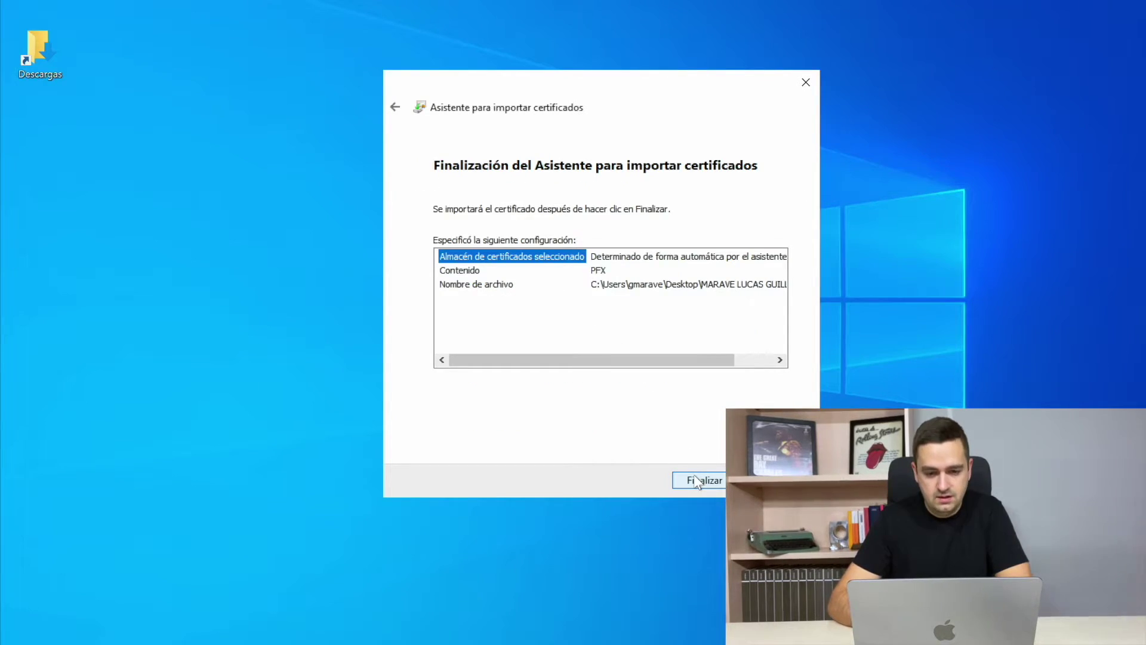
{"action": "left_click", "coordinate": [696, 481]}
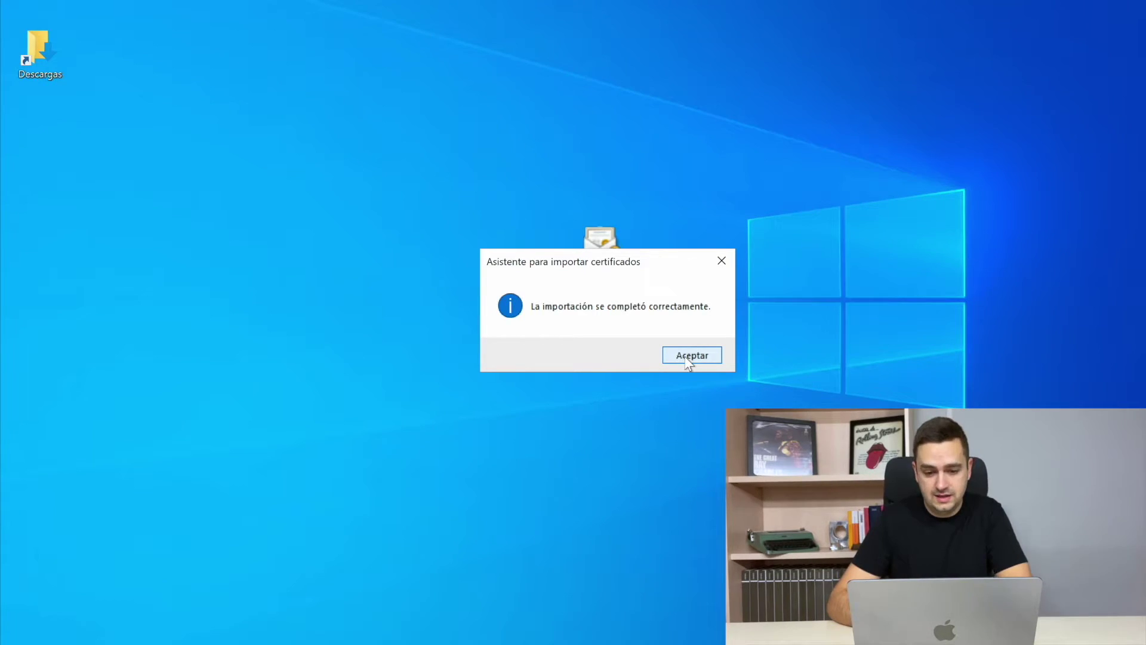
{"action": "left_click", "coordinate": [688, 357]}
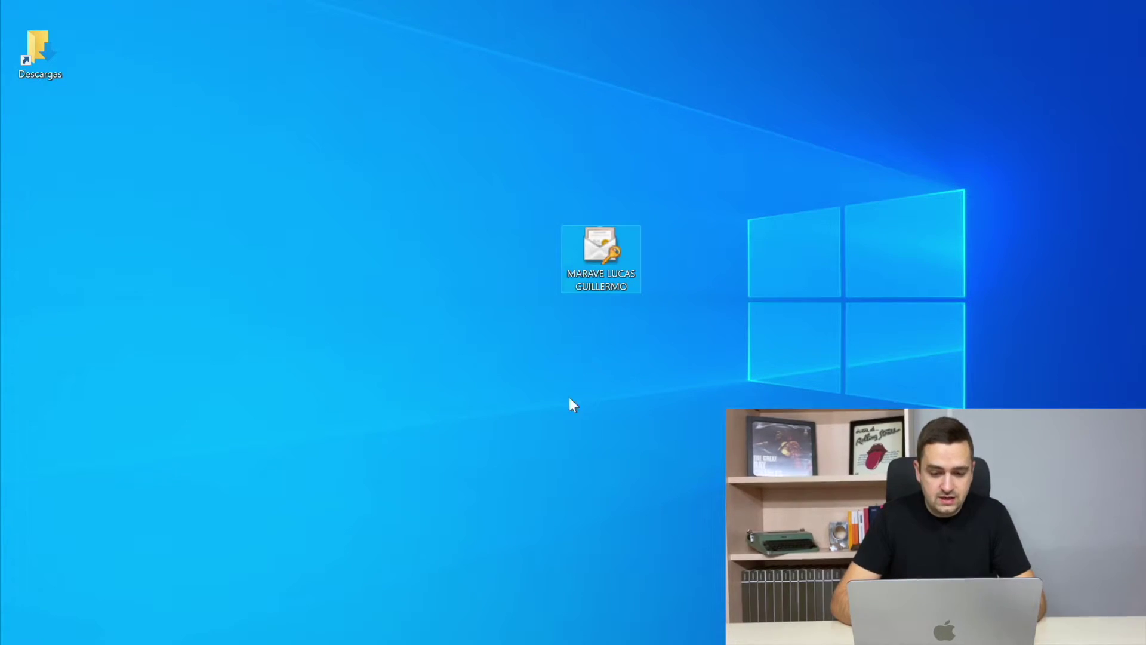
Switch to the Edge browser and open the Notificaciones electrónicas page of the Agencia Tributaria website.
{"action": "left_click", "coordinate": [588, 643]}
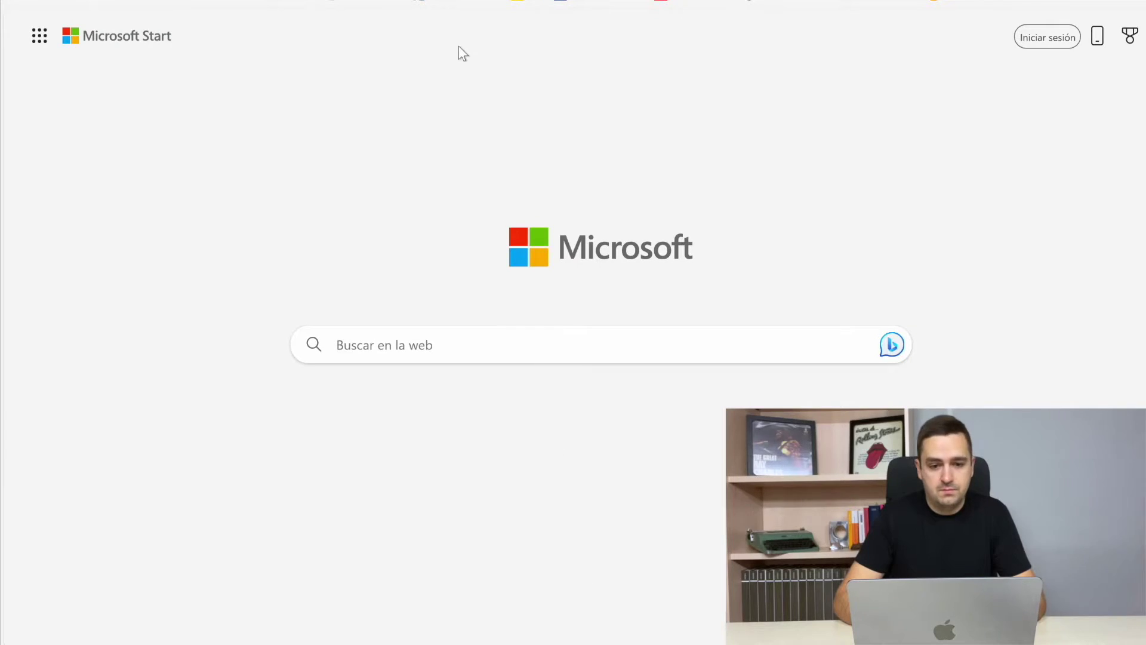
{"action": "left_click", "coordinate": [426, 1]}
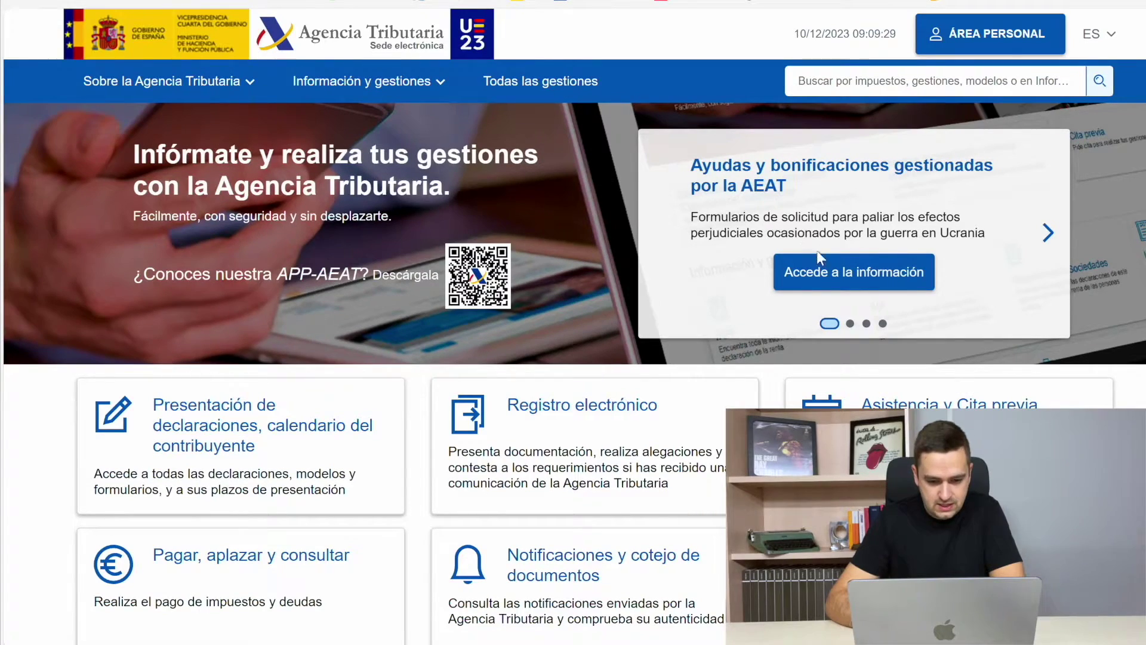
{"action": "left_click", "coordinate": [563, 575]}
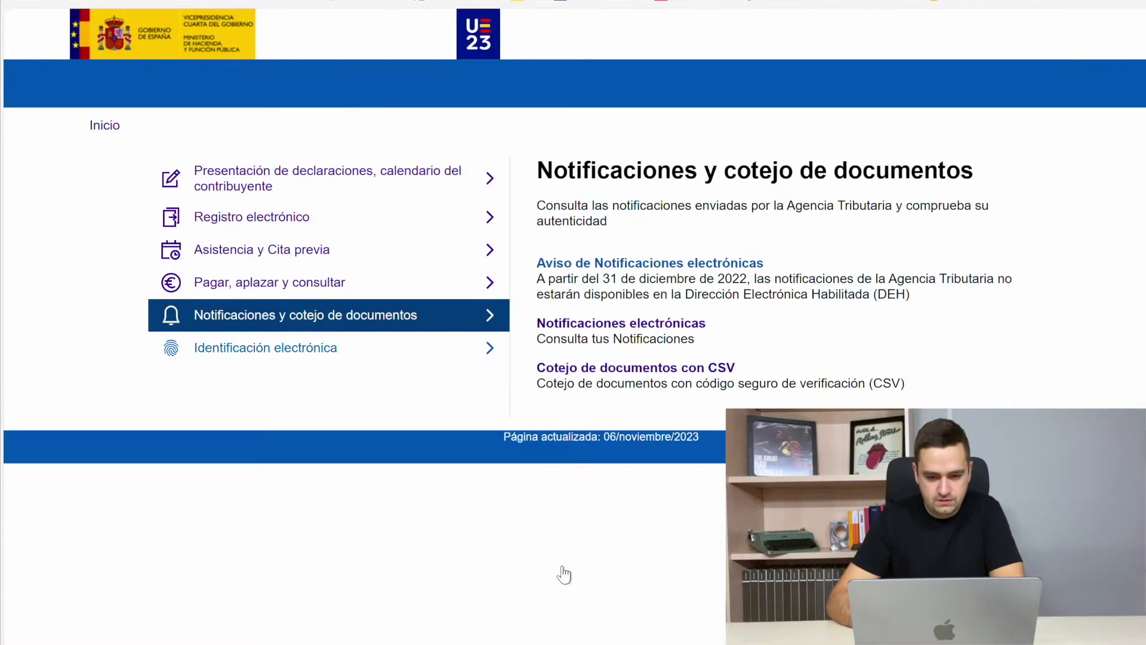
{"action": "left_click", "coordinate": [621, 325]}
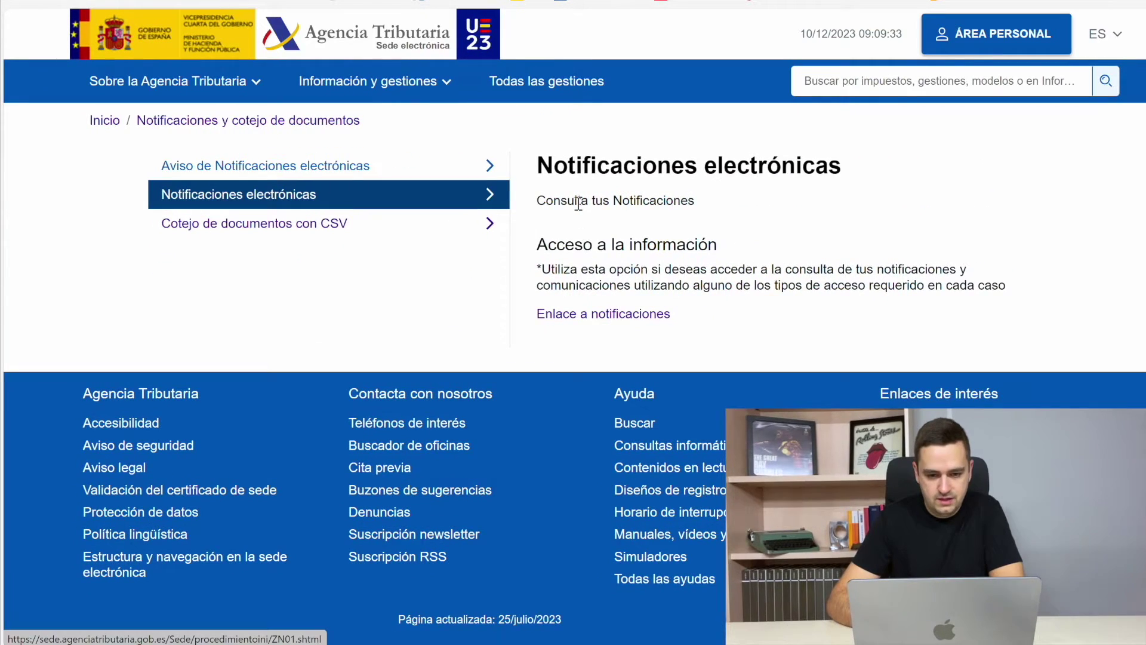
Open Consulta de notificaciones y comunicaciones and choose access with certificado o DNI electrónico.
{"action": "left_click", "coordinate": [597, 315]}
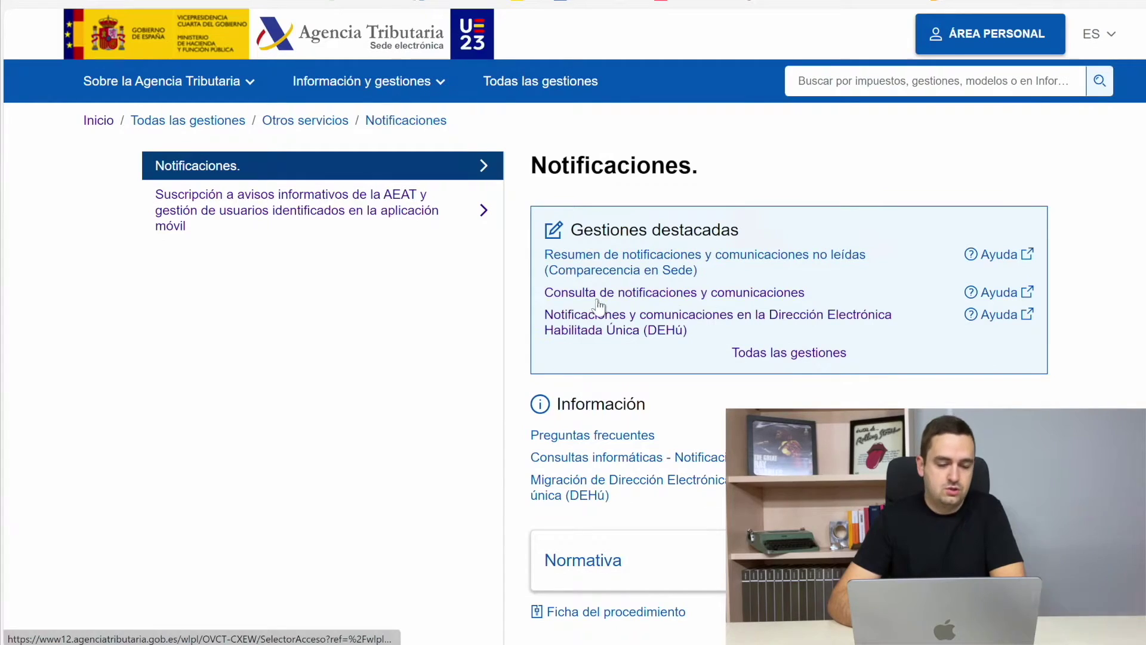
{"action": "left_click", "coordinate": [598, 301]}
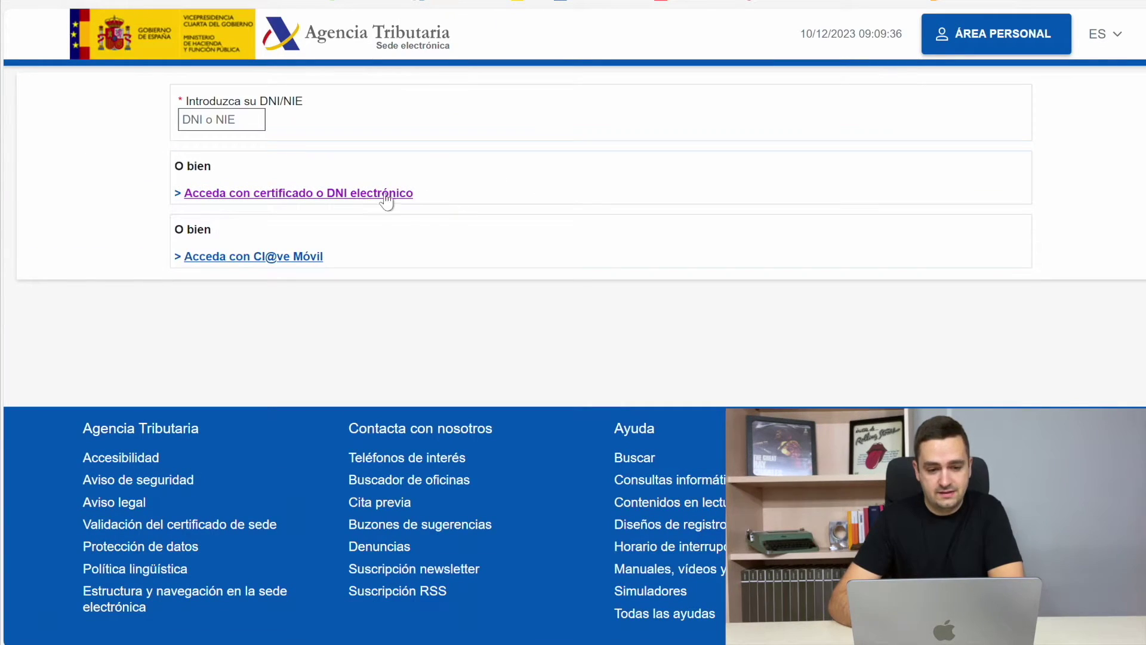
{"action": "left_click", "coordinate": [346, 203]}
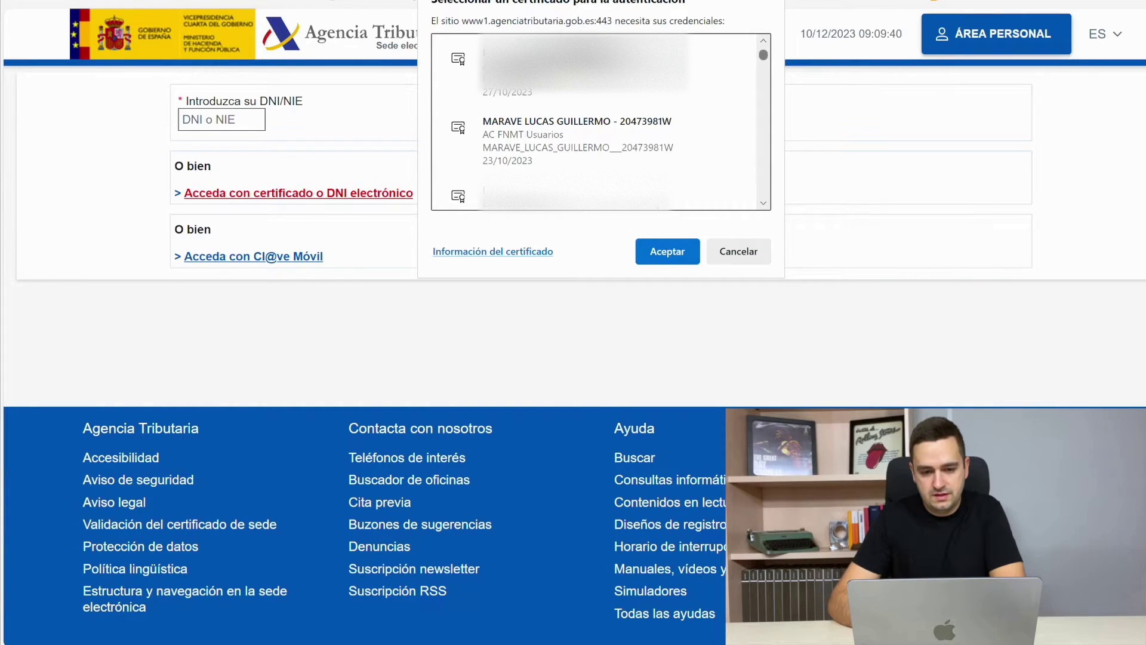
Authenticate with the holder's personal AC FNMT Usuarios certificate and continue past the pending alerts notice.
{"action": "left_click", "coordinate": [561, 137]}
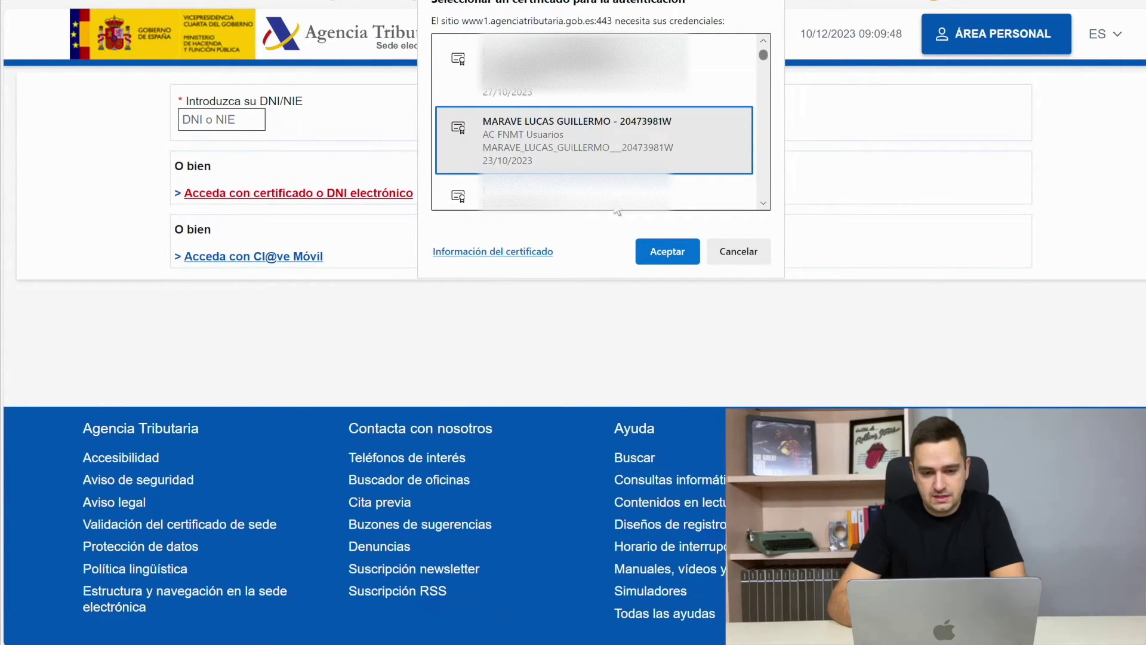
{"action": "left_click", "coordinate": [666, 251]}
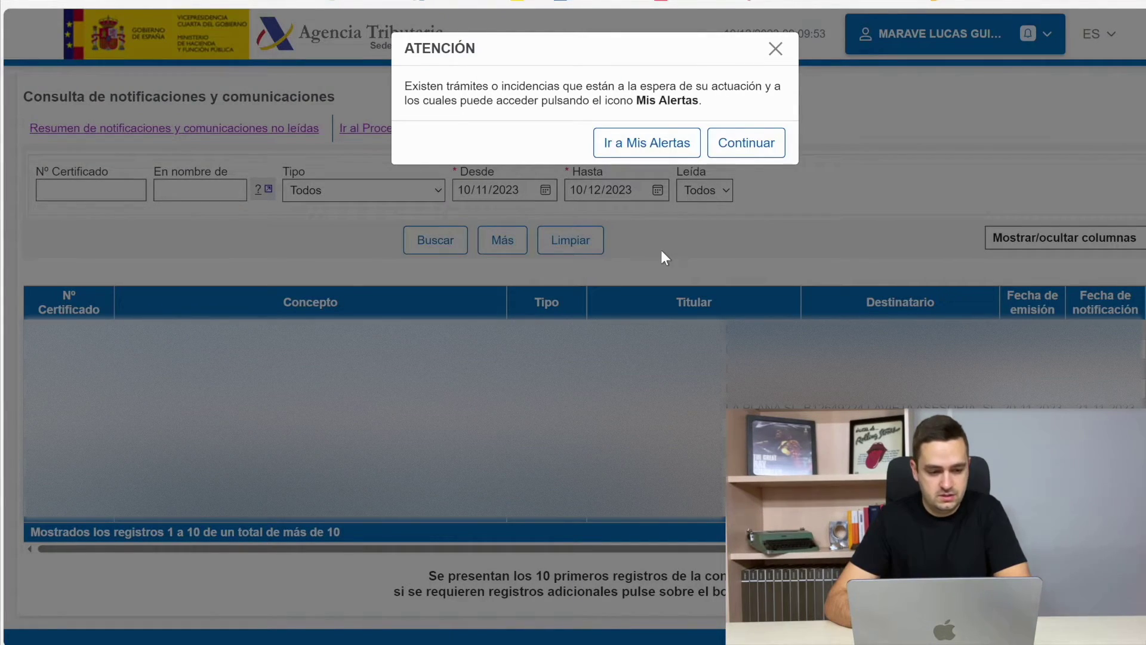
{"action": "left_click", "coordinate": [729, 145]}
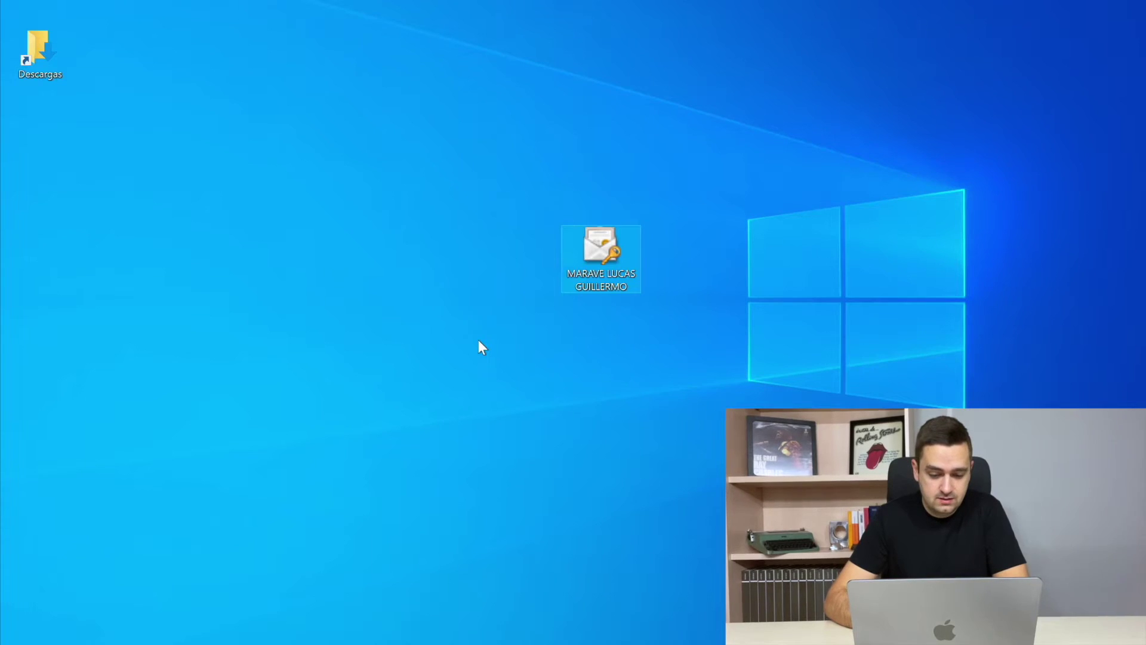
Switch to the Edge browser, search the web for fnmt and open the official FNMT website.
{"action": "left_click", "coordinate": [600, 643]}
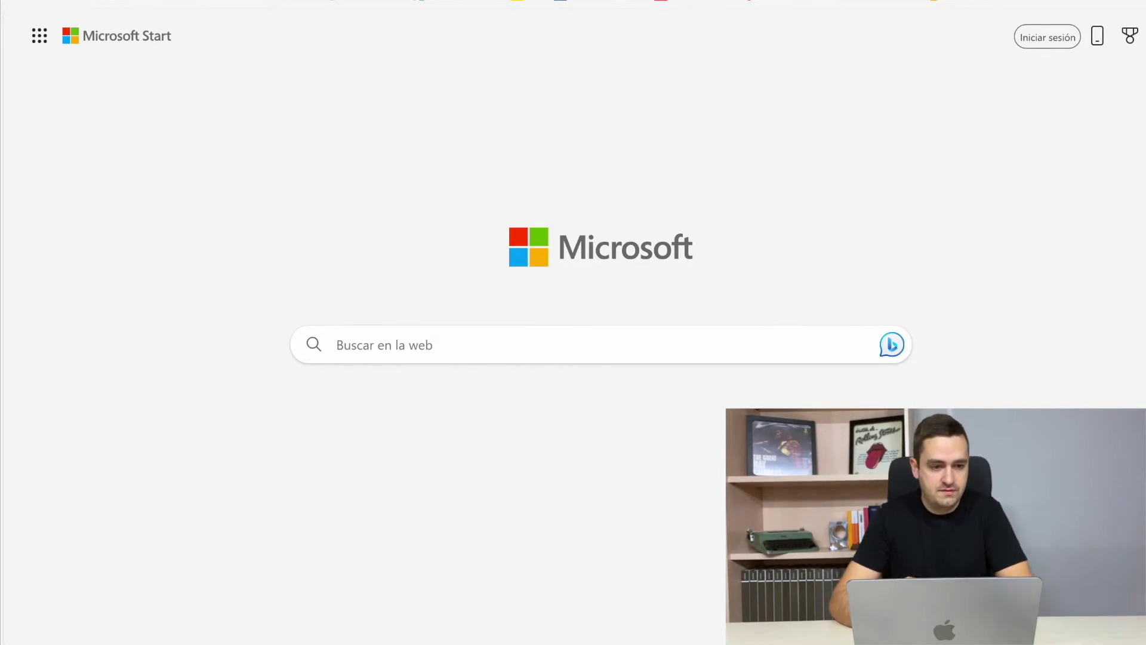
{"action": "key", "text": "ctrl+l"}
{"action": "type", "text": "fnmt"}
{"action": "key", "text": "Return"}
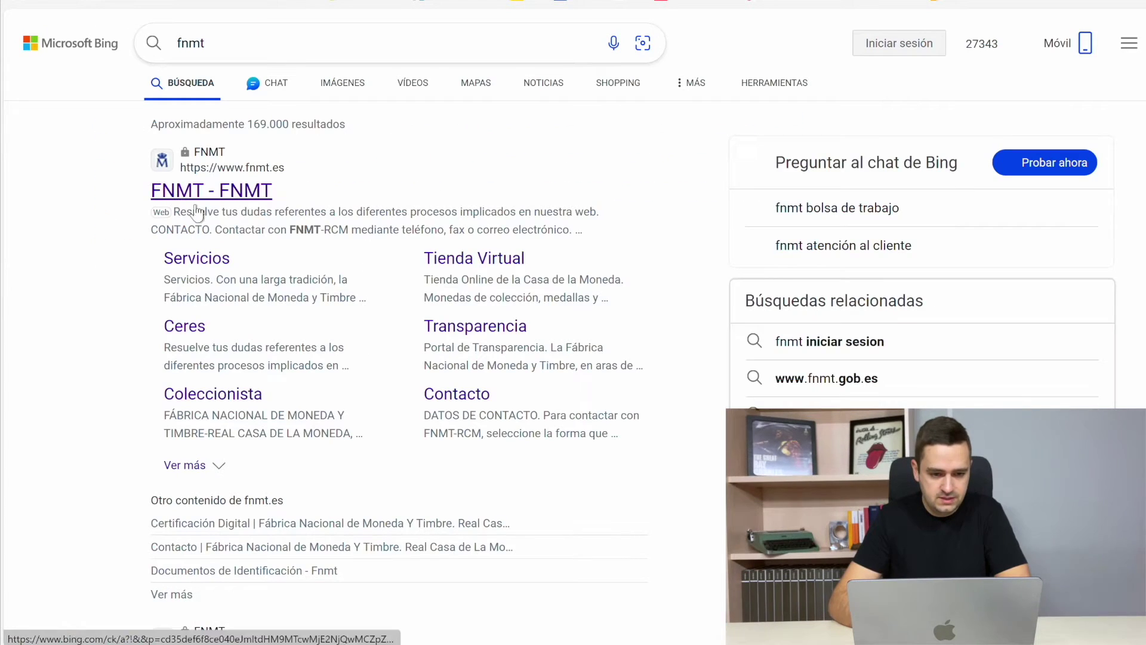
{"action": "left_click", "coordinate": [209, 194]}
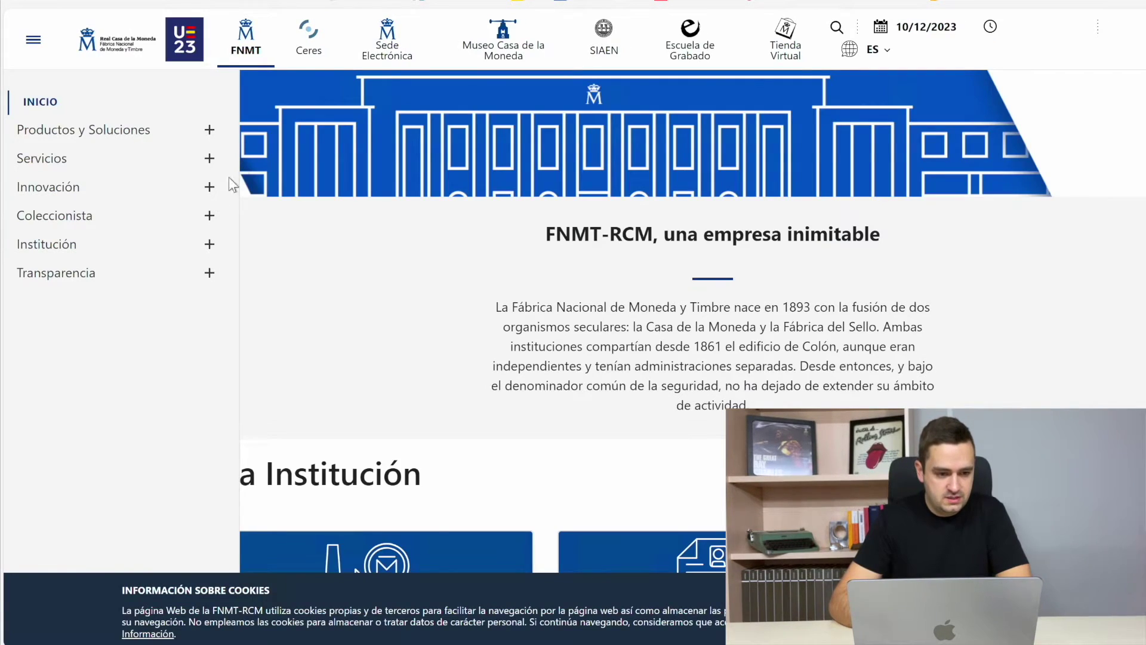
Open the Cert. Electrónico Empresa page from the Ceres section and review the types of company representative certificate.
{"action": "left_click", "coordinate": [310, 49]}
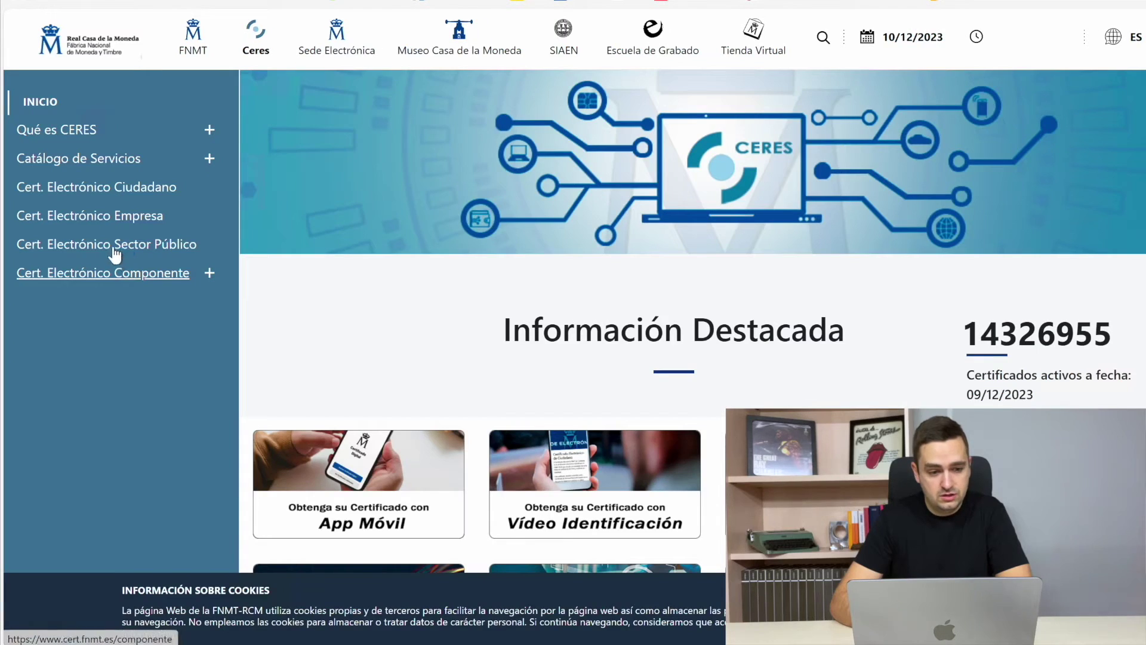
{"action": "left_click", "coordinate": [107, 217]}
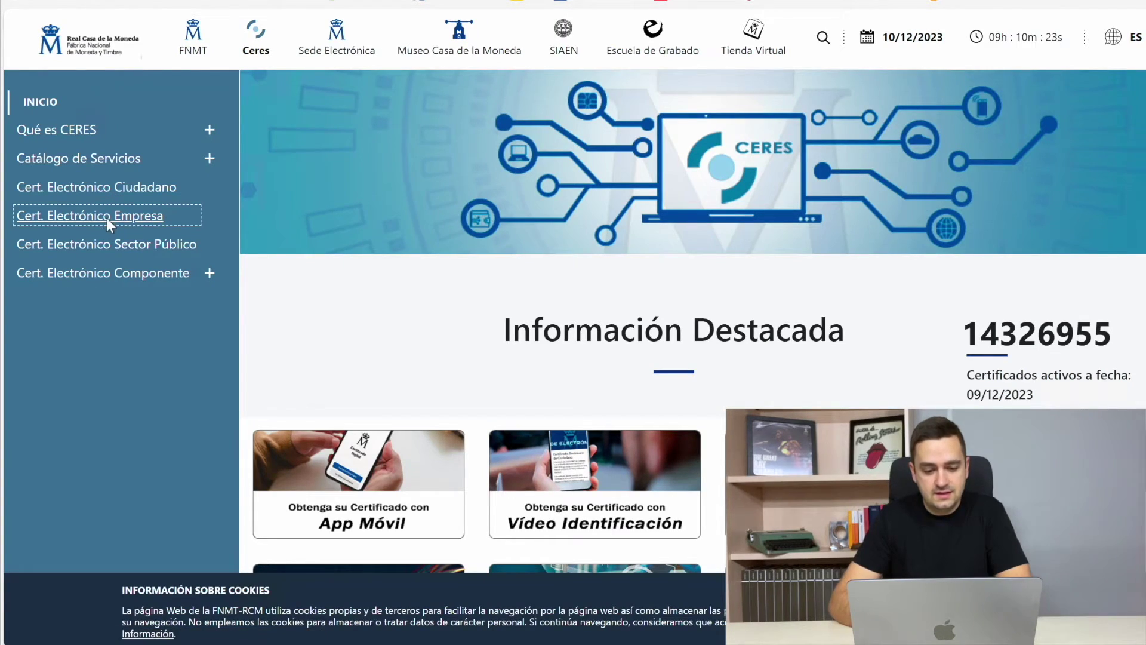
{"action": "scroll", "coordinate": [512, 341], "scroll_direction": "down", "scroll_amount": 9}
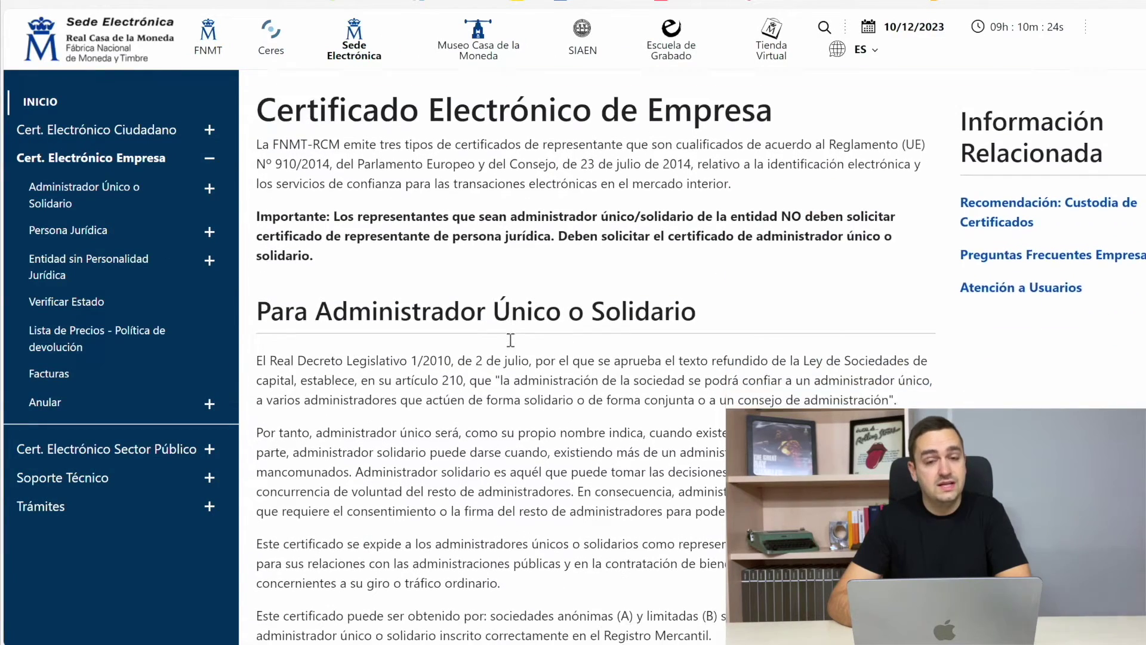
{"action": "scroll", "coordinate": [511, 341], "scroll_direction": "down", "scroll_amount": 3}
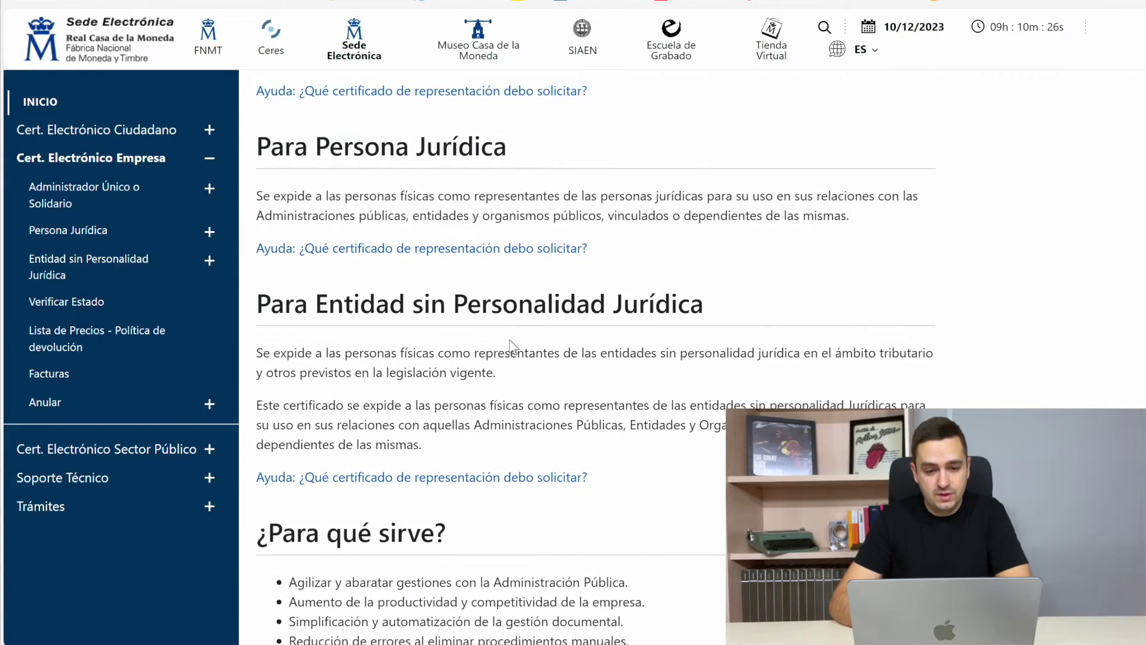
{"action": "scroll", "coordinate": [511, 346], "scroll_direction": "down", "scroll_amount": 2}
{"action": "scroll", "coordinate": [511, 345], "scroll_direction": "up", "scroll_amount": 2}
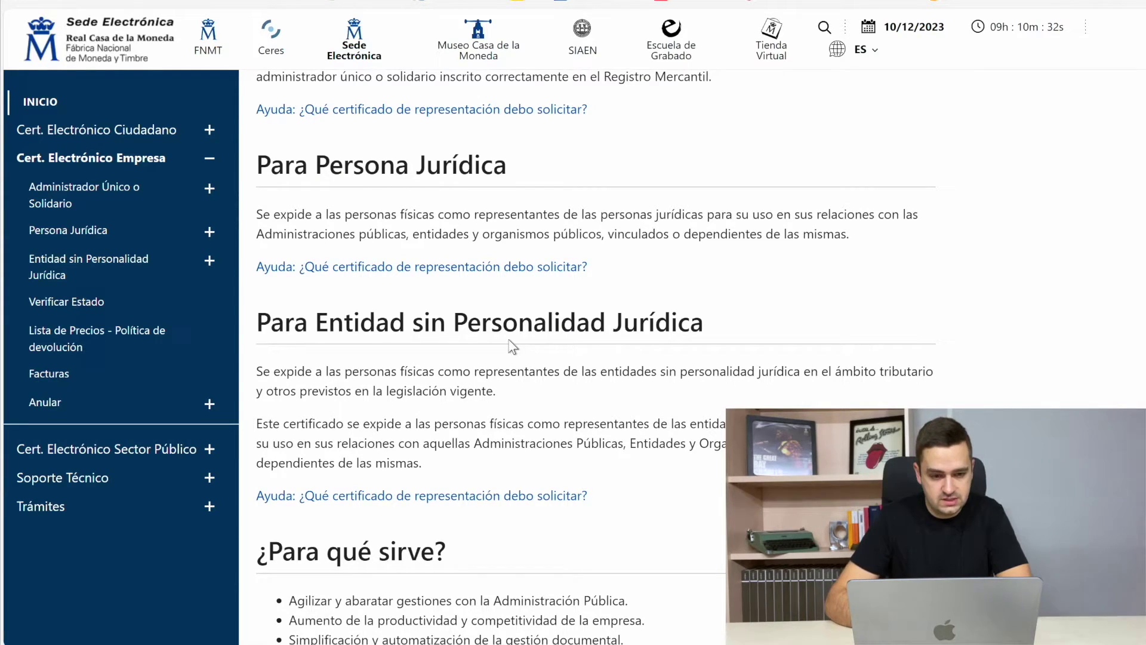
{"action": "scroll", "coordinate": [418, 326], "scroll_direction": "up", "scroll_amount": 1}
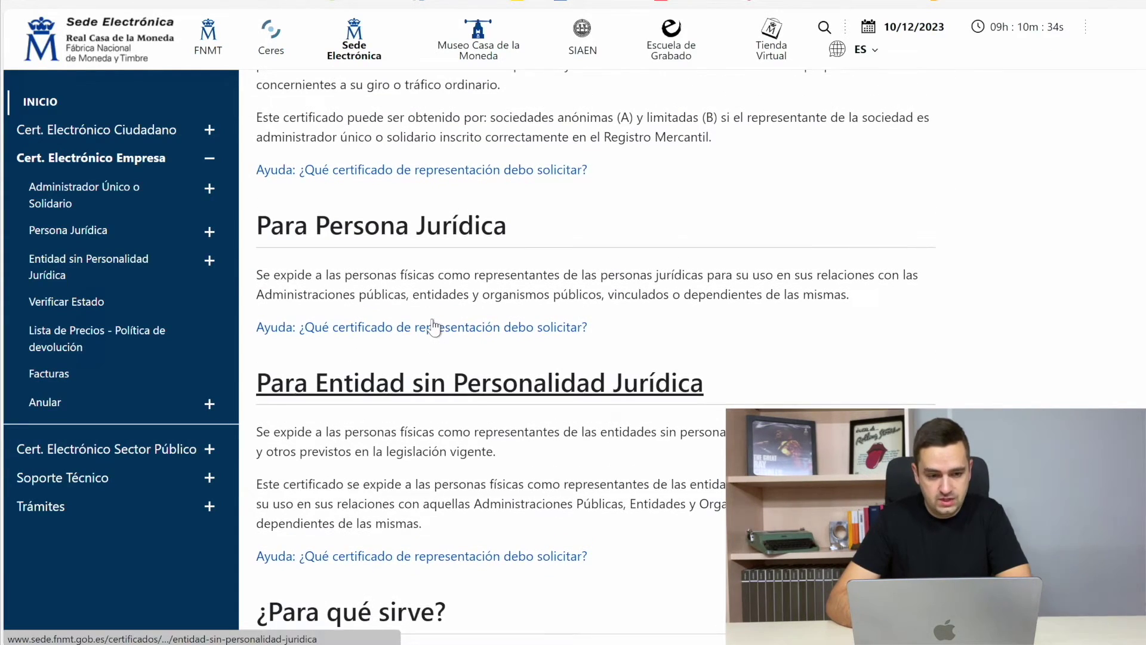
Open the Persona Jurídica certificate information, review how to obtain it and examine its Solicitar Certificado form.
{"action": "left_click", "coordinate": [377, 225]}
{"action": "scroll", "coordinate": [575, 361], "scroll_direction": "down", "scroll_amount": 5}
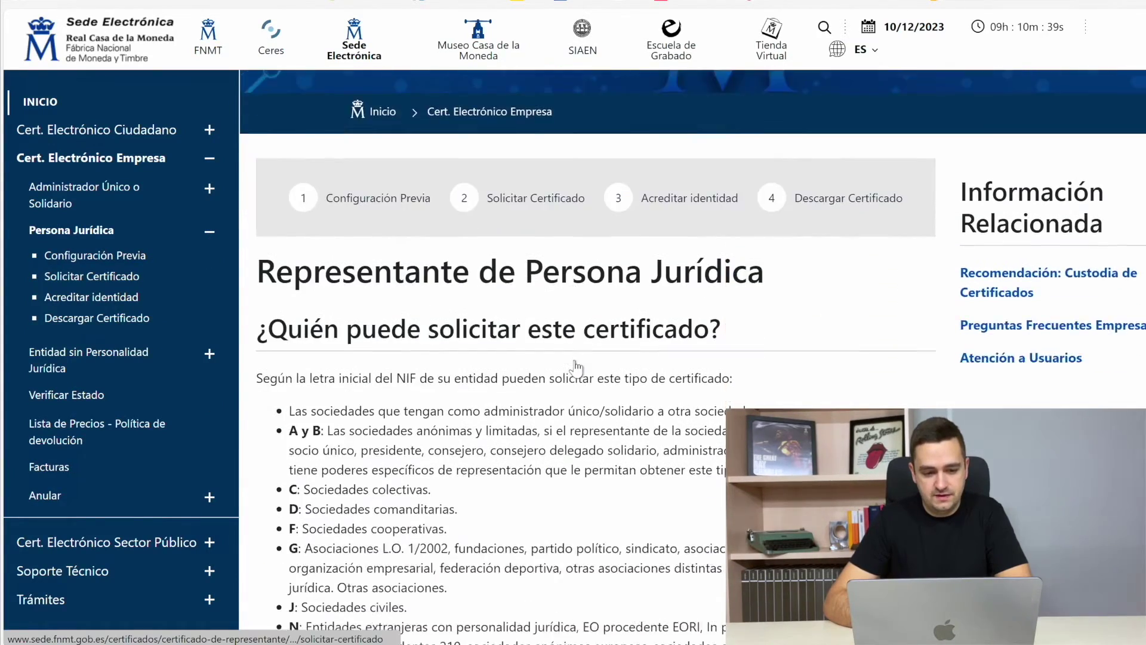
{"action": "scroll", "coordinate": [576, 361], "scroll_direction": "down", "scroll_amount": 9}
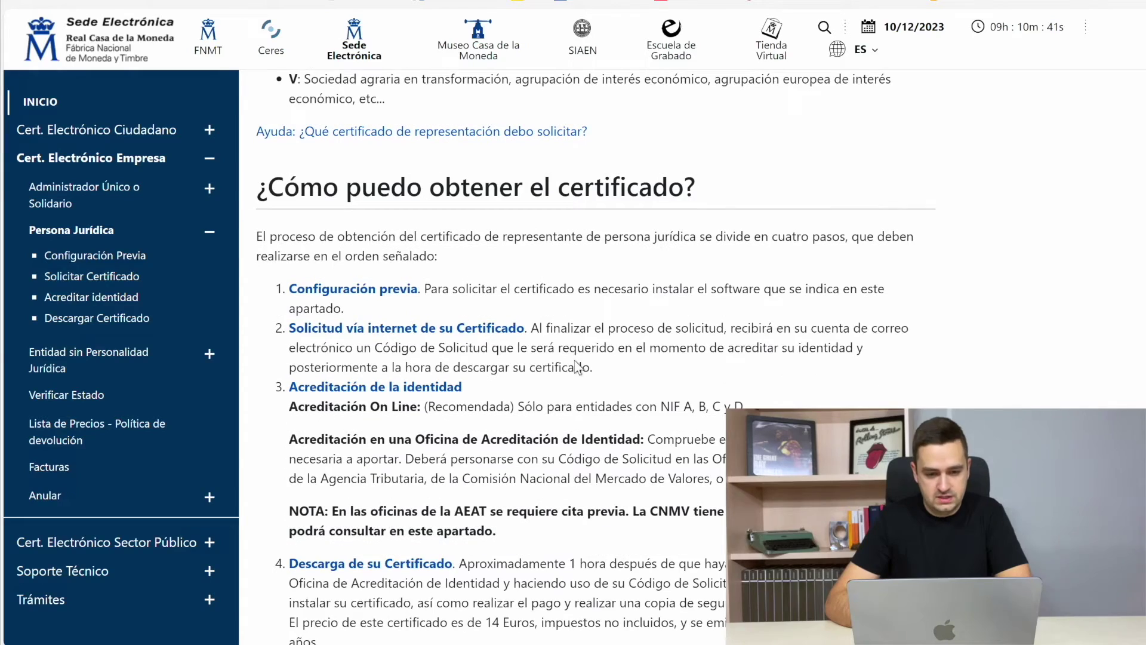
{"action": "left_click", "coordinate": [478, 292]}
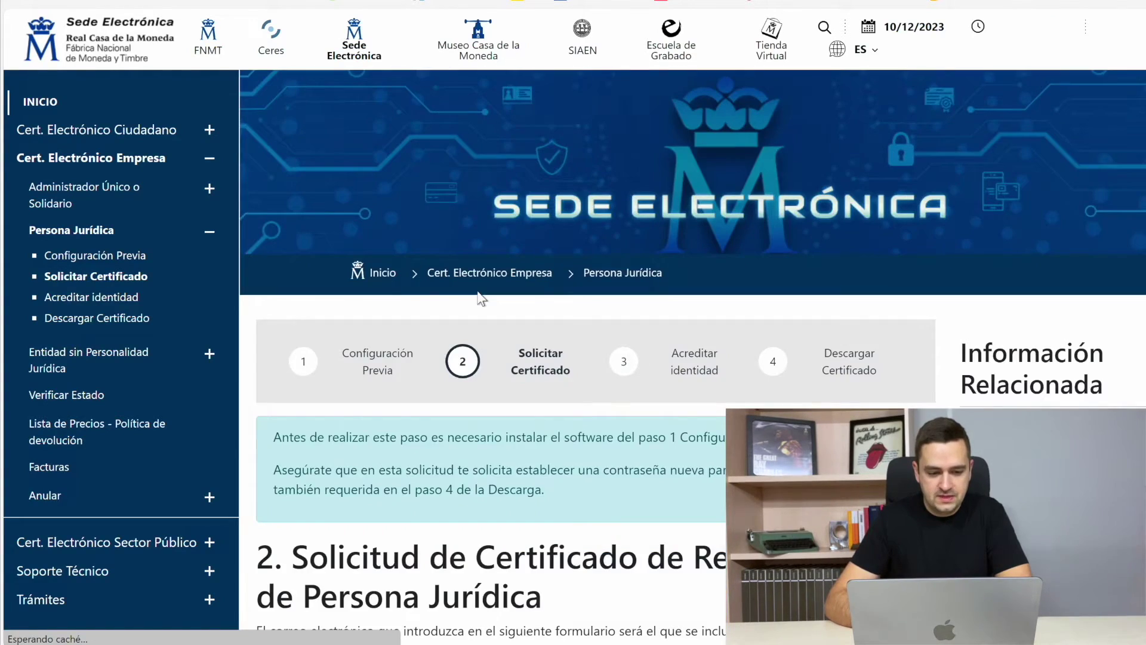
{"action": "scroll", "coordinate": [543, 318], "scroll_direction": "down", "scroll_amount": 8}
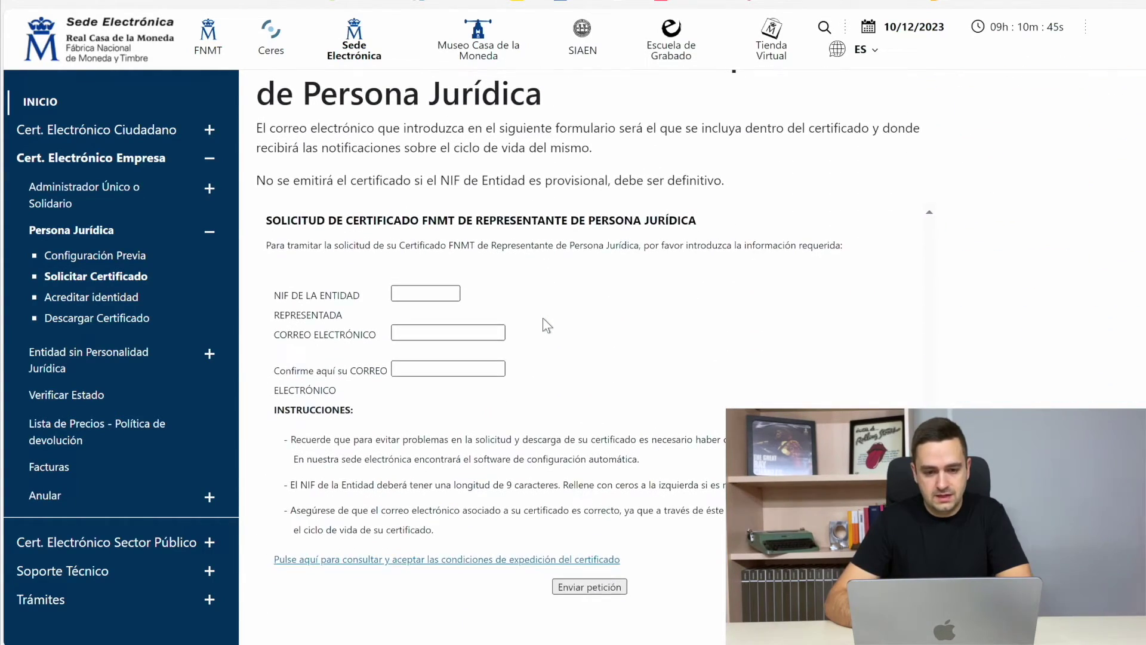
{"action": "scroll", "coordinate": [545, 326], "scroll_direction": "up", "scroll_amount": 6}
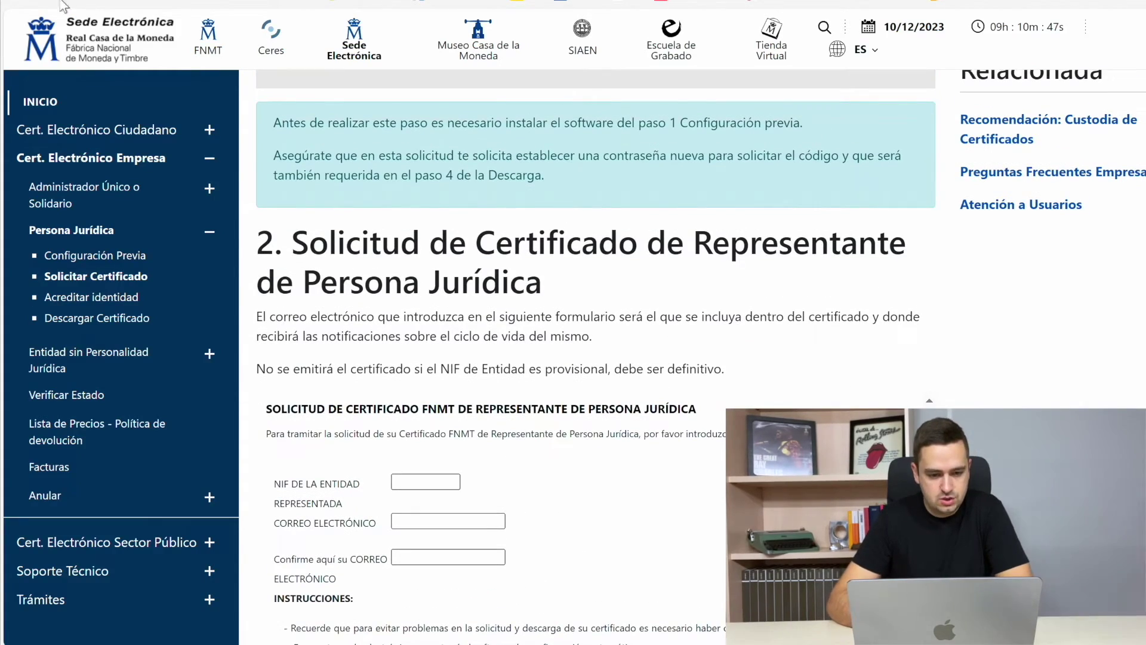
Return to the Representante de Persona Jurídica page and review which entities can request this certificate.
{"action": "key", "text": "alt+Left"}
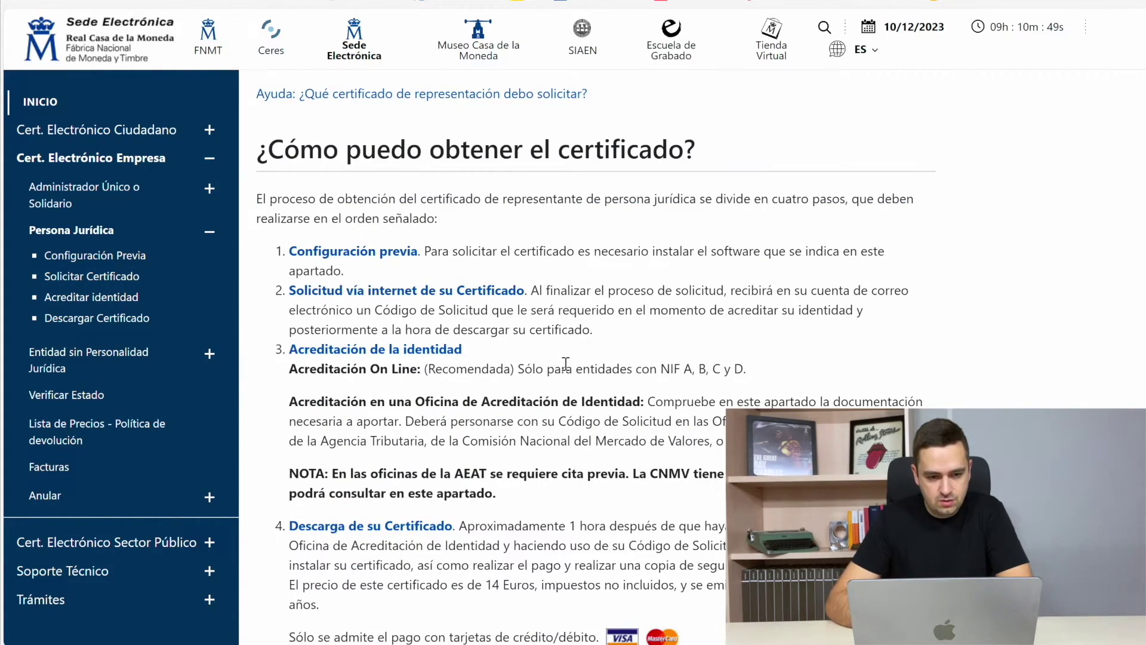
{"action": "scroll", "coordinate": [566, 364], "scroll_direction": "up", "scroll_amount": 10}
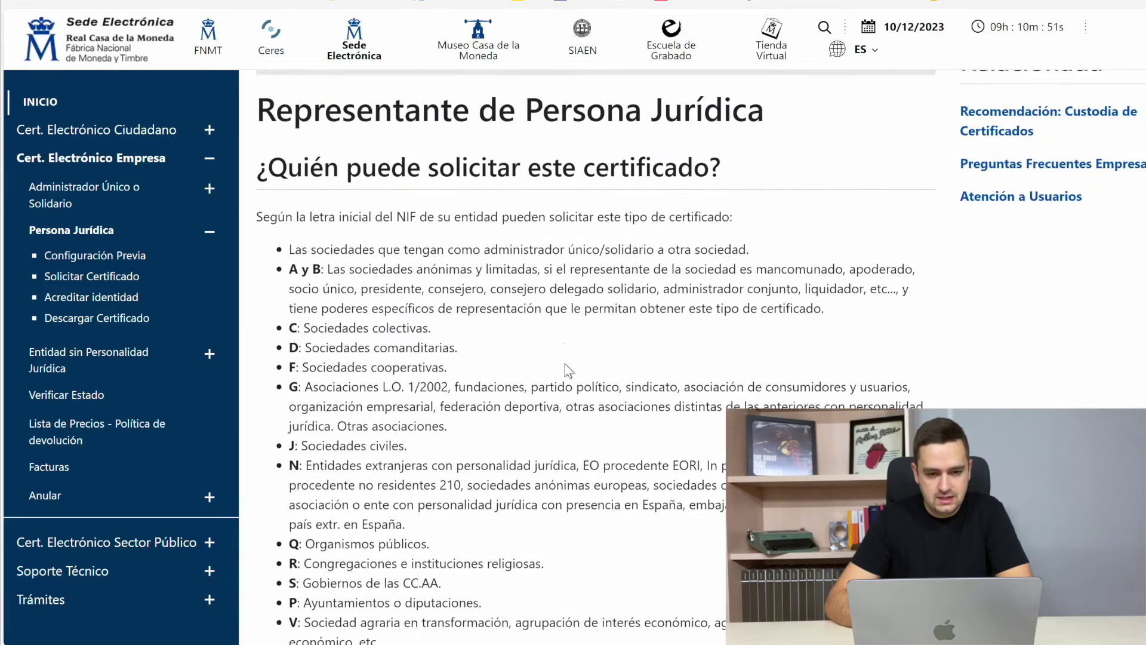
{"action": "scroll", "coordinate": [565, 367], "scroll_direction": "up", "scroll_amount": 1}
{"action": "scroll", "coordinate": [566, 367], "scroll_direction": "down", "scroll_amount": 2}
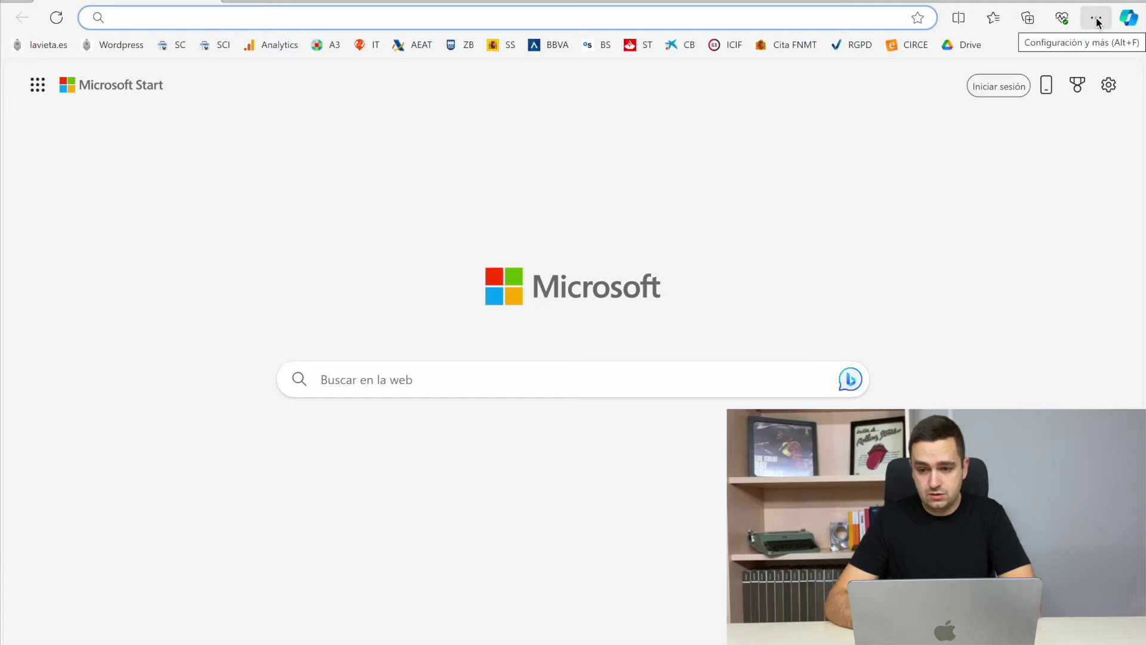
Open Administrar certificados in the Privacidad, búsqueda y servicios settings of Edge.
{"action": "left_click", "coordinate": [1099, 22]}
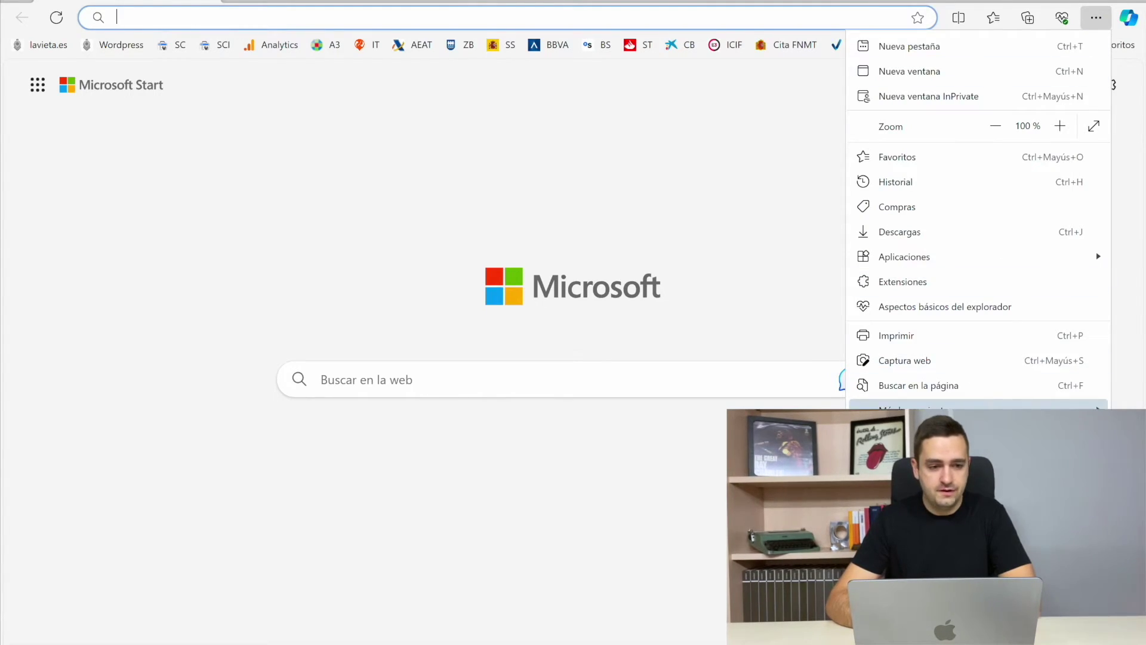
{"action": "left_click", "coordinate": [907, 443]}
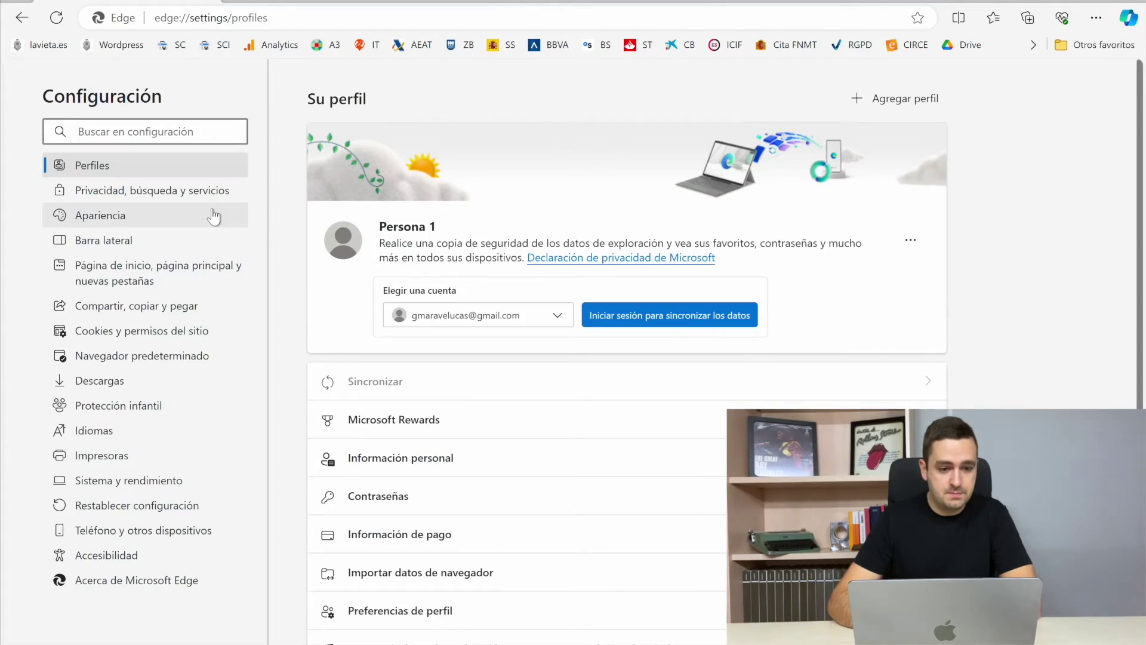
{"action": "left_click", "coordinate": [121, 194]}
{"action": "scroll", "coordinate": [397, 418], "scroll_direction": "down", "scroll_amount": 6}
{"action": "scroll", "coordinate": [397, 338], "scroll_direction": "down", "scroll_amount": 8}
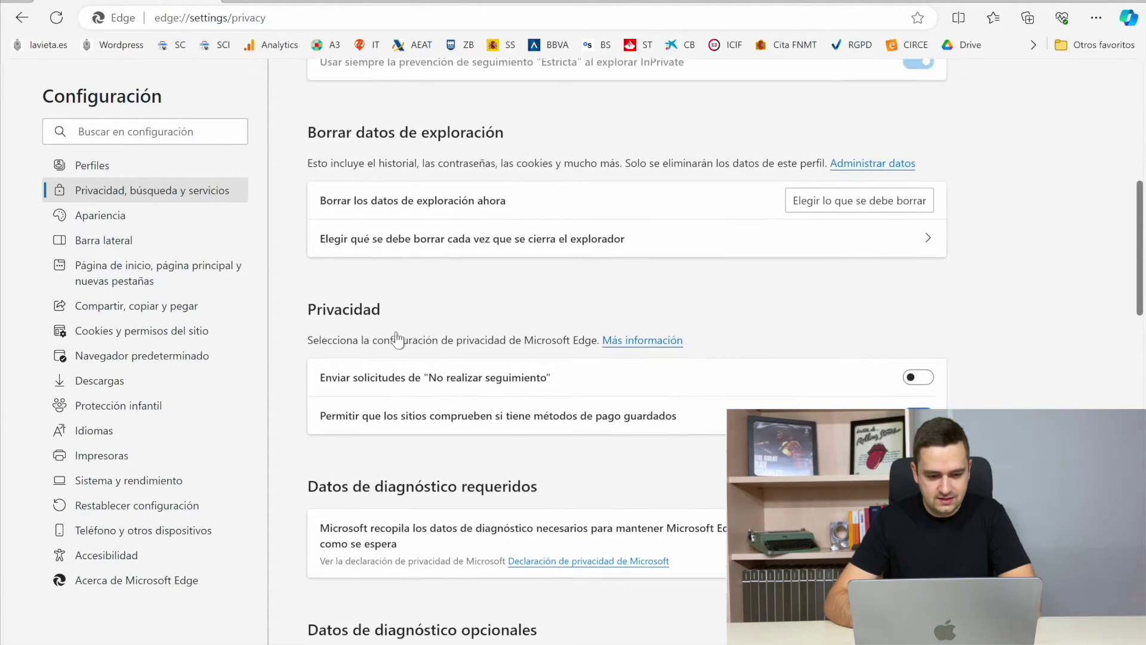
{"action": "scroll", "coordinate": [397, 338], "scroll_direction": "down", "scroll_amount": 4}
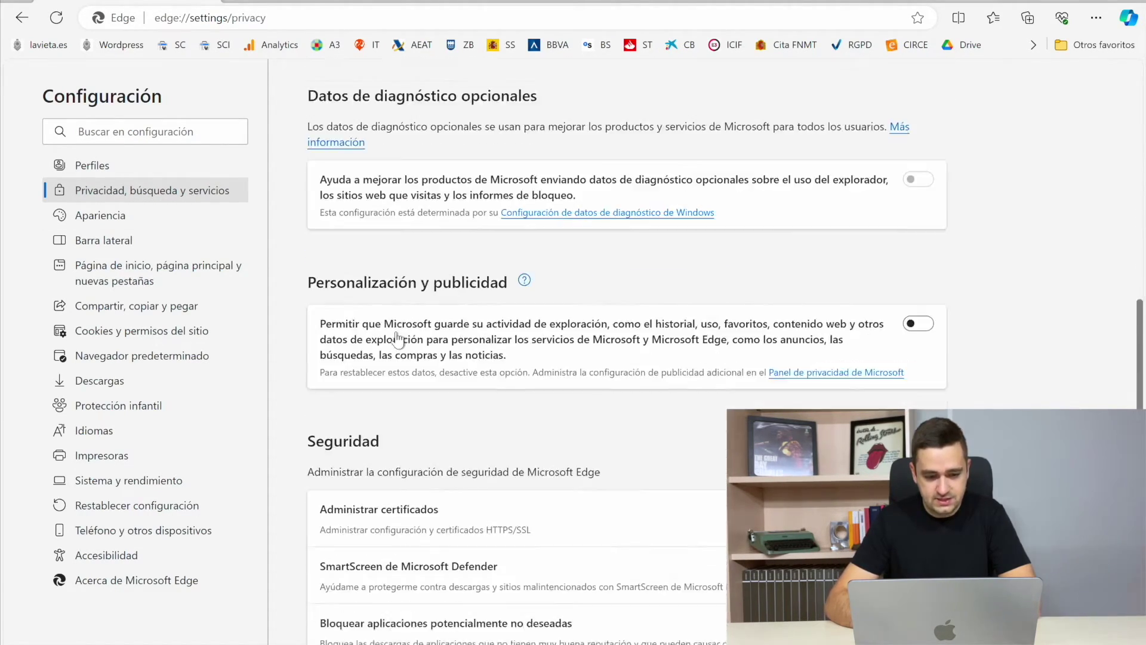
{"action": "left_click", "coordinate": [454, 464]}
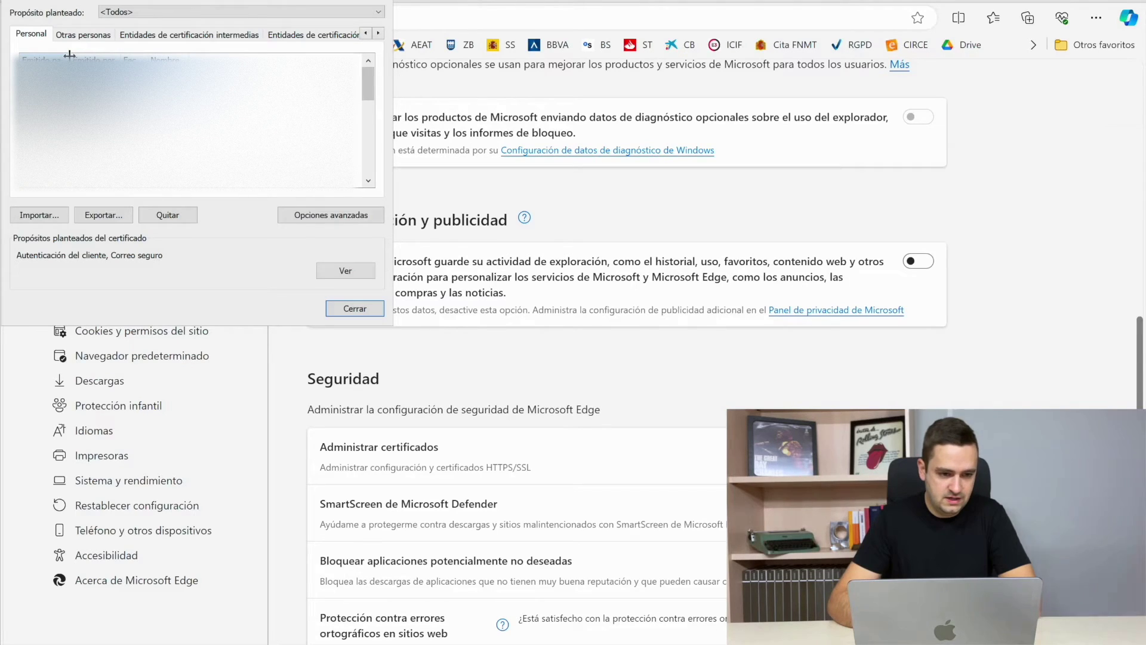
Try exporting a personal certificate with its private key in PKCS #12 (.PFX) format, as far as the Seguridad page, and close the certificate windows.
{"action": "left_click_drag", "start_coordinate": [194, 57], "coordinate": [196, 58]}
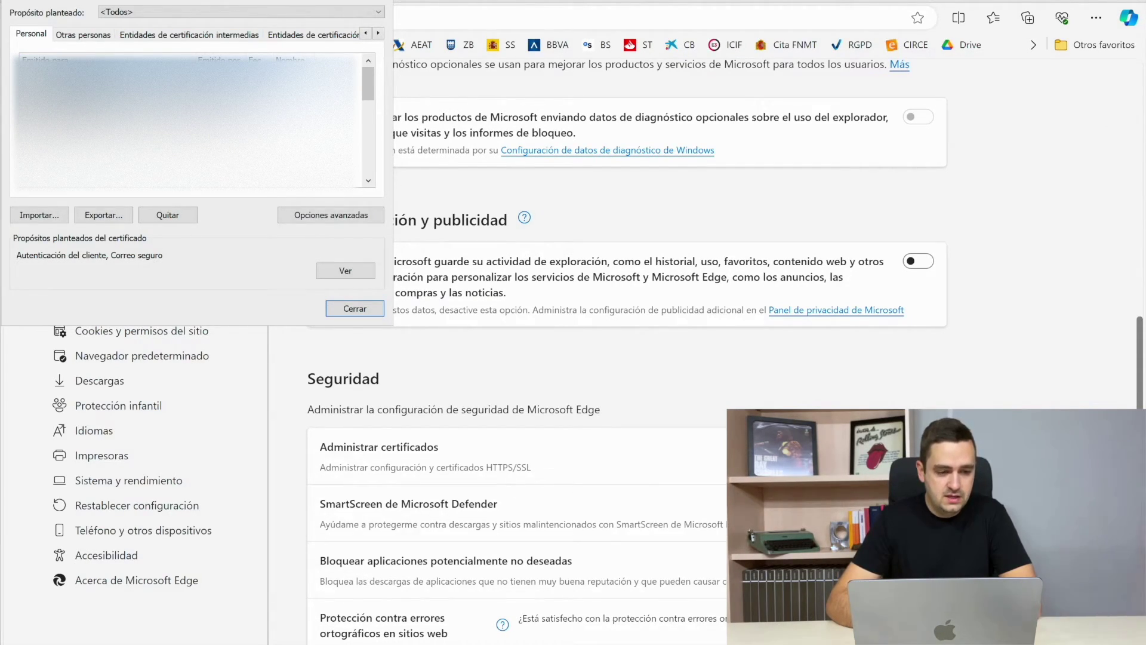
{"action": "left_click", "coordinate": [106, 216]}
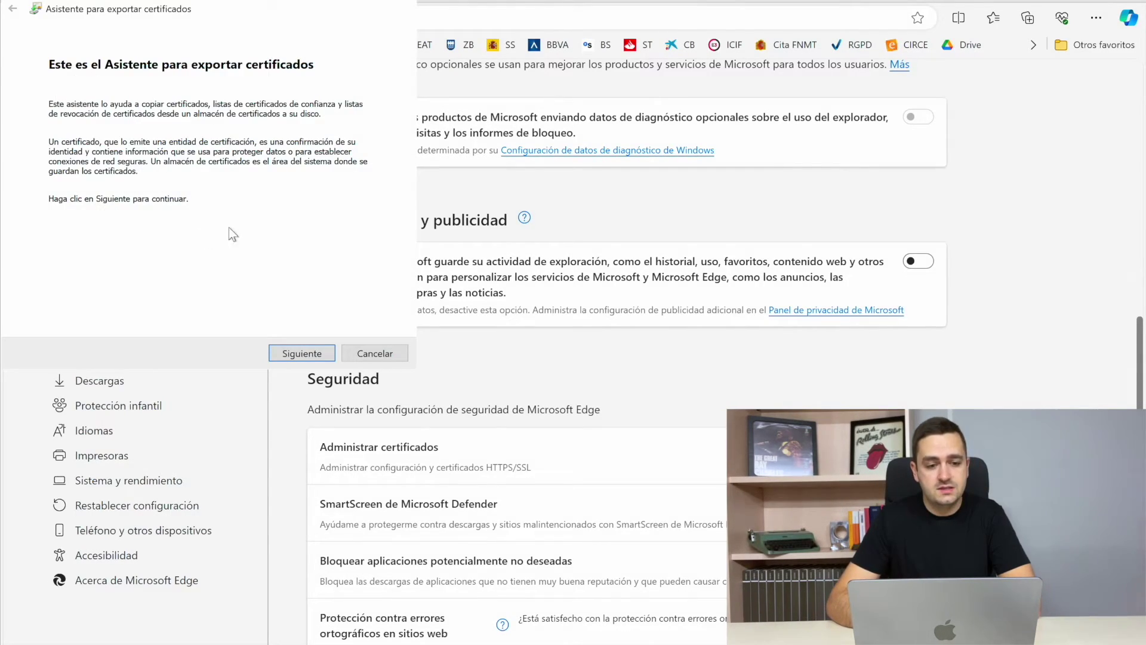
{"action": "left_click", "coordinate": [308, 355]}
{"action": "left_click", "coordinate": [127, 164]}
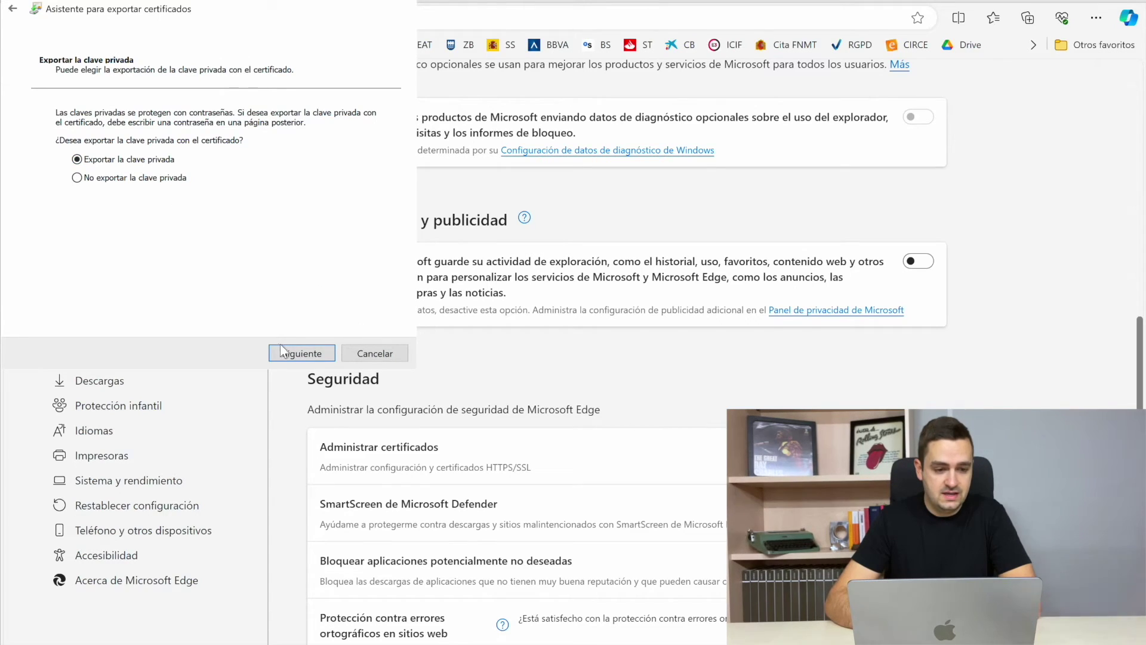
{"action": "left_click", "coordinate": [300, 353]}
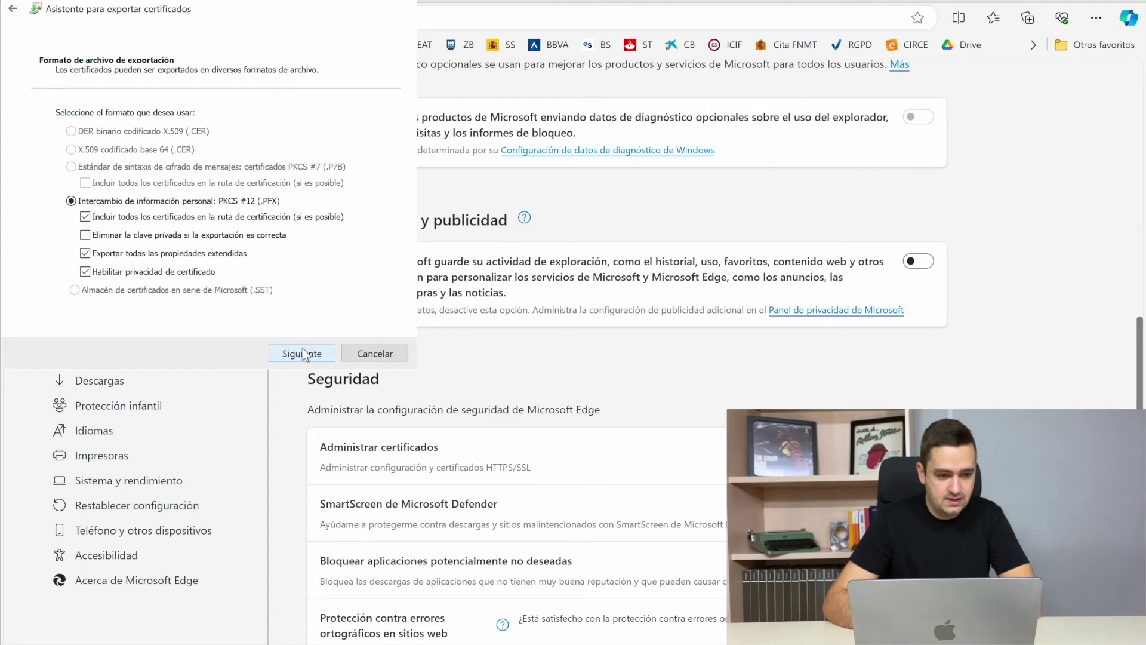
{"action": "left_click", "coordinate": [302, 354]}
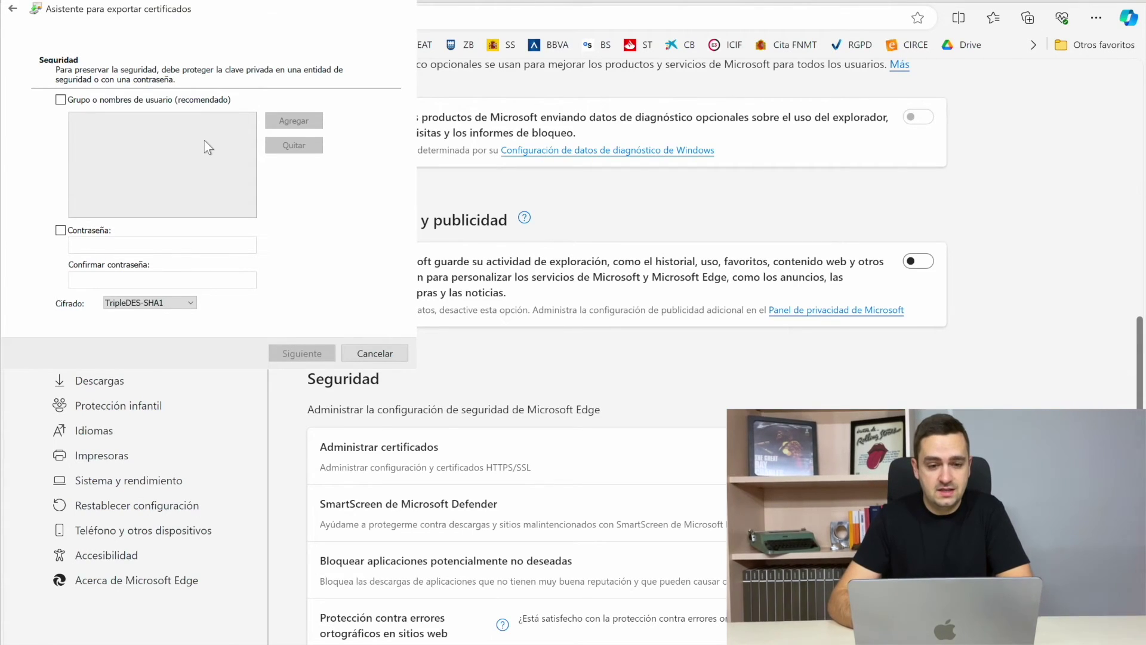
{"action": "left_click", "coordinate": [402, 0]}
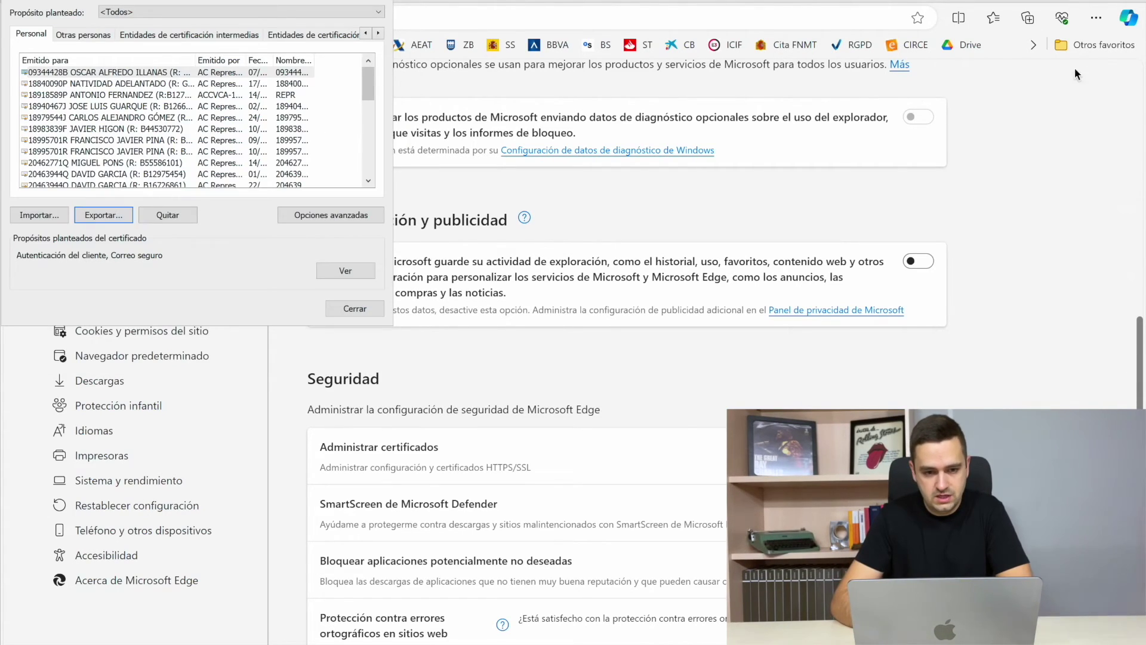
{"action": "left_click", "coordinate": [373, 0]}
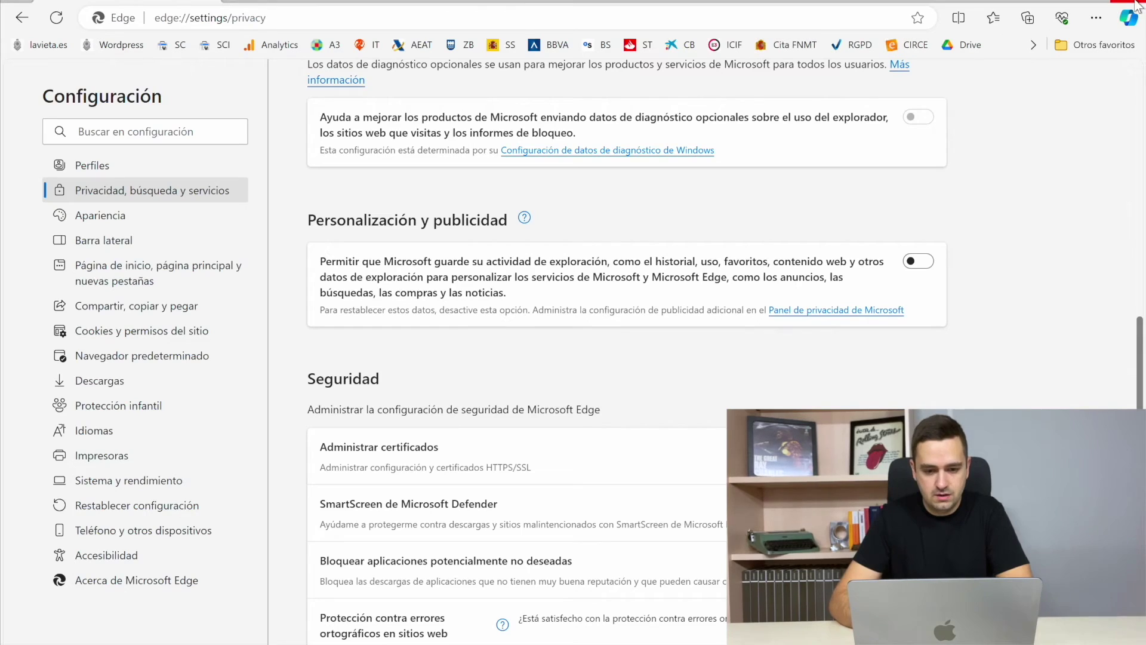